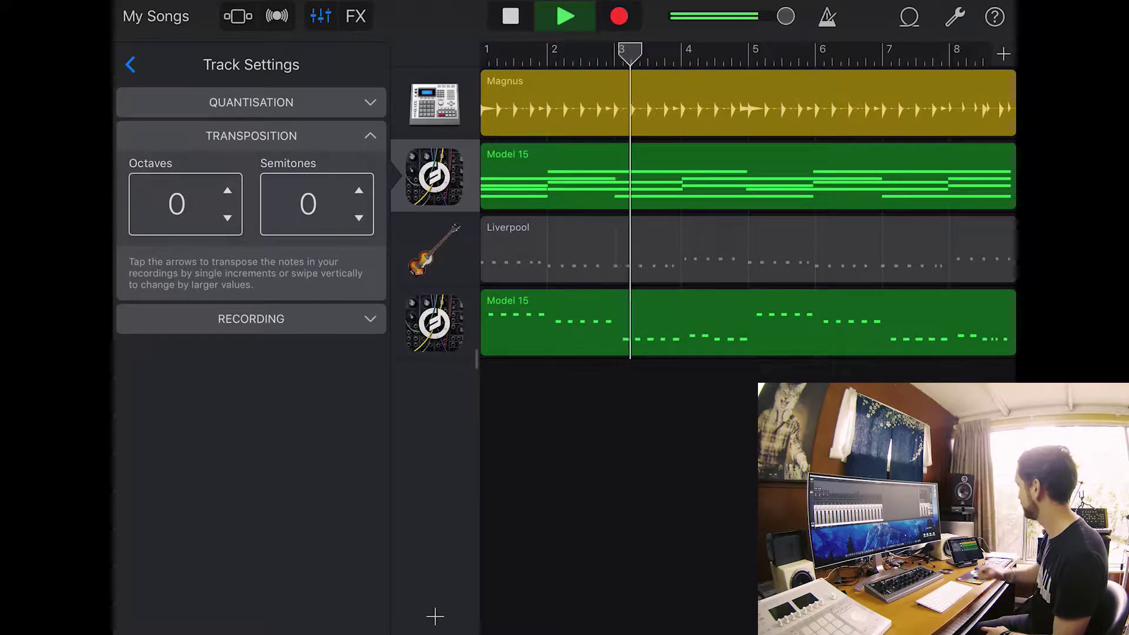
Step: Switch between the Model 15 track's settings and controls, close the panel, and stop playback
left_click(130, 64)
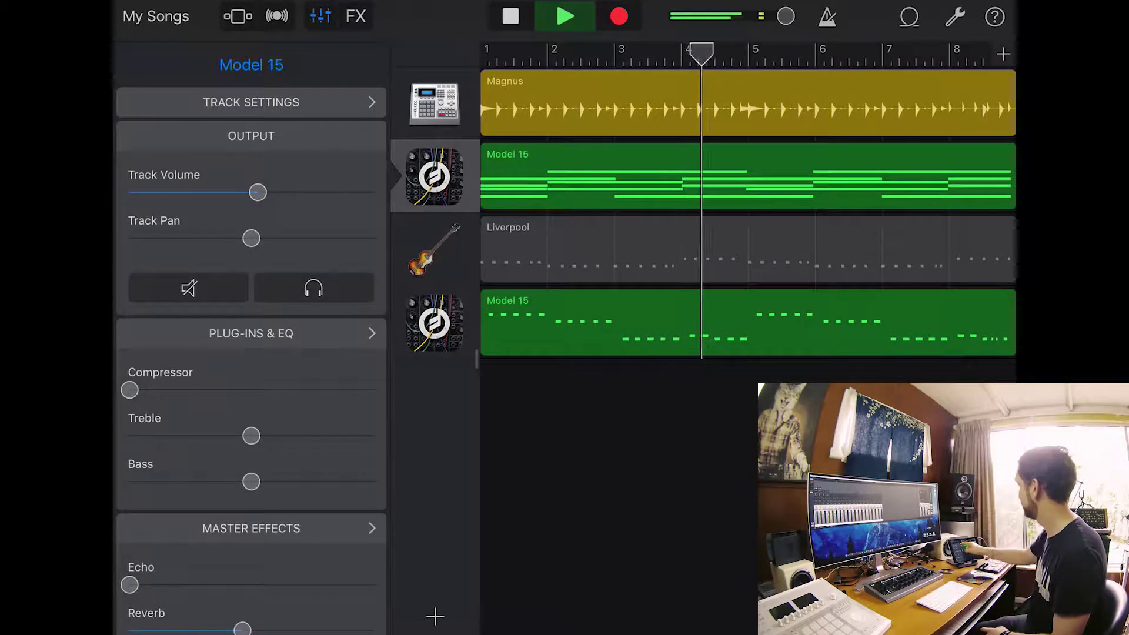
left_click(247, 101)
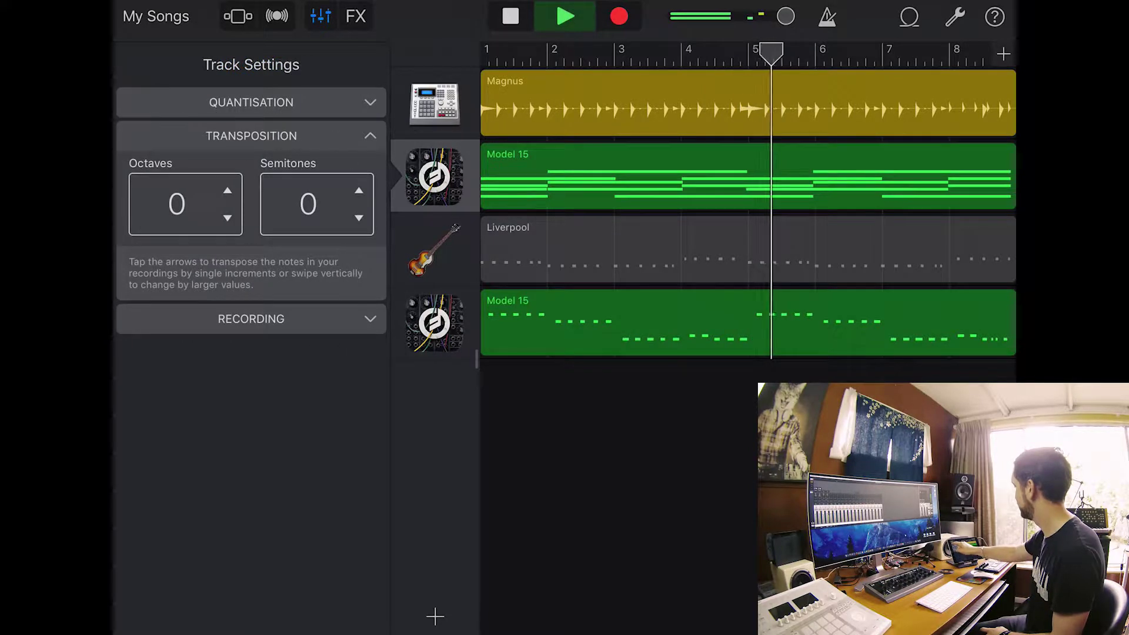
left_click(130, 64)
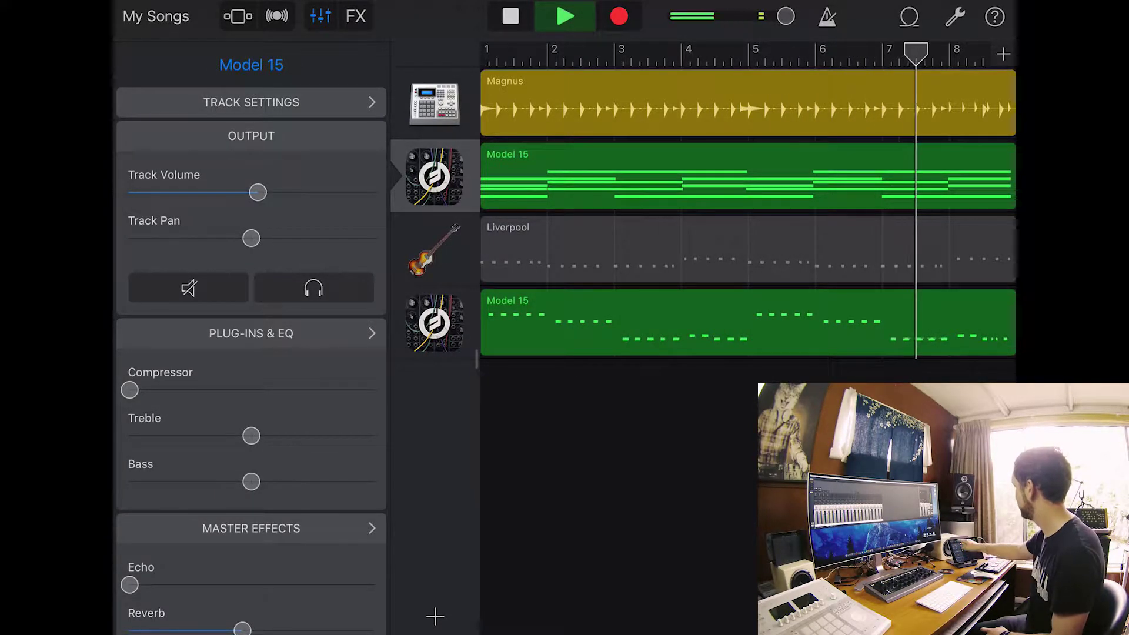
left_click(320, 16)
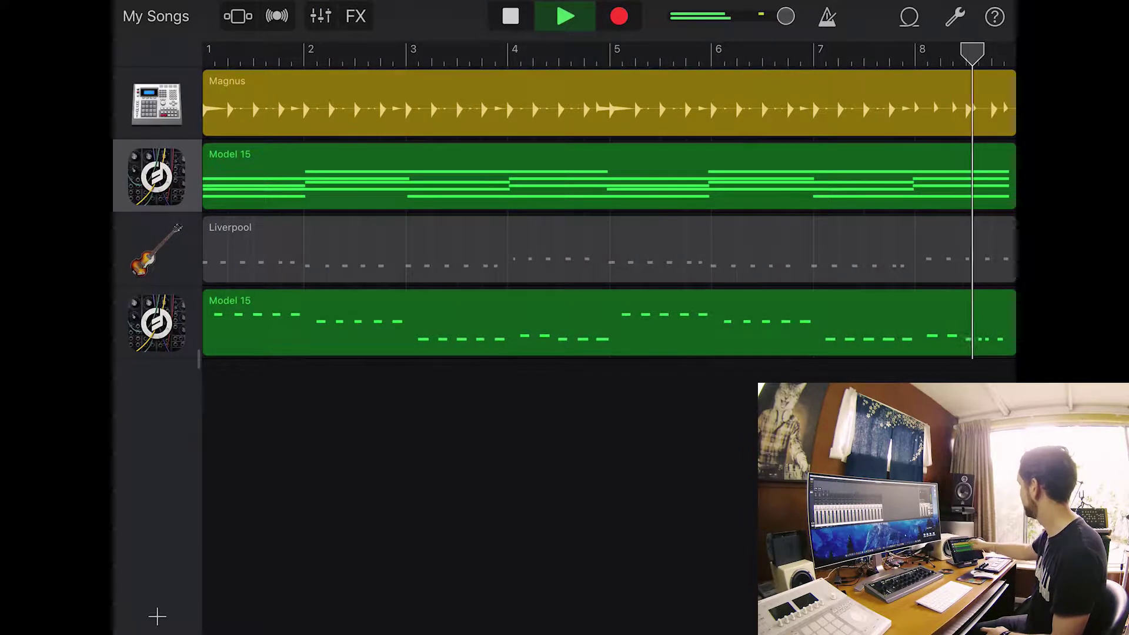
key("space")
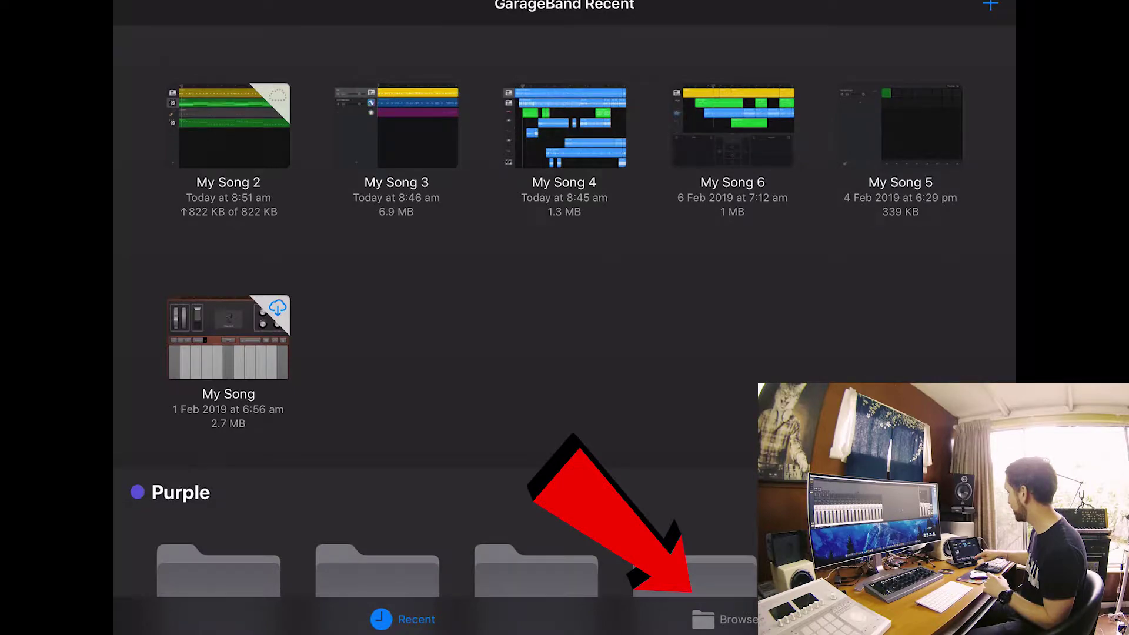
Step: Browse iCloud Drive and open the GarageBand for iOS folder of My Song files
left_click(724, 631)
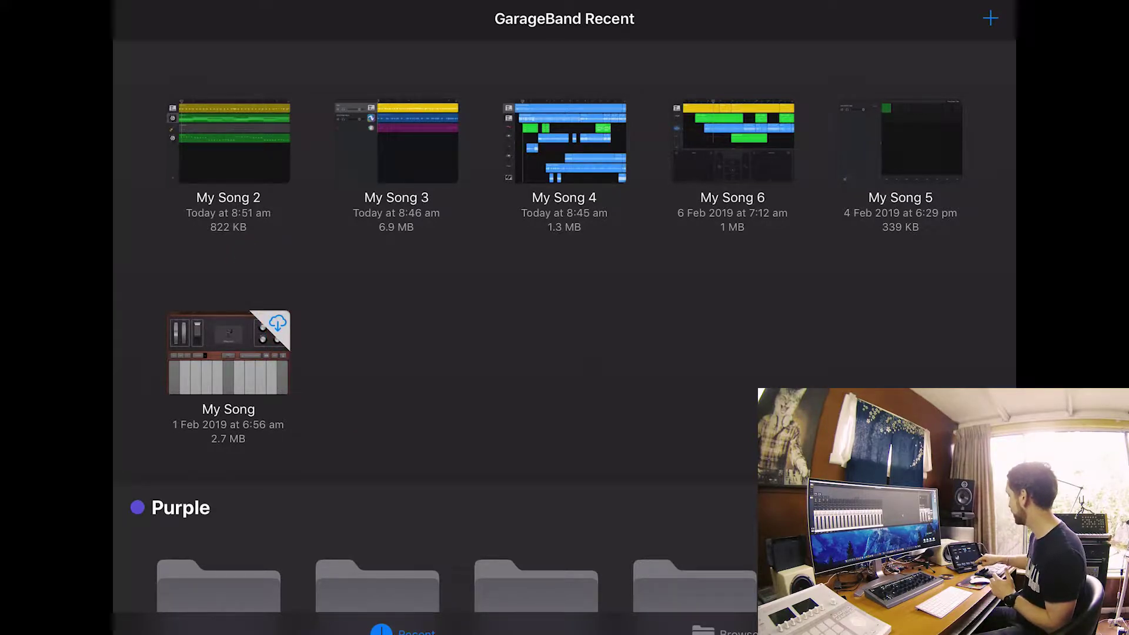
left_click(724, 629)
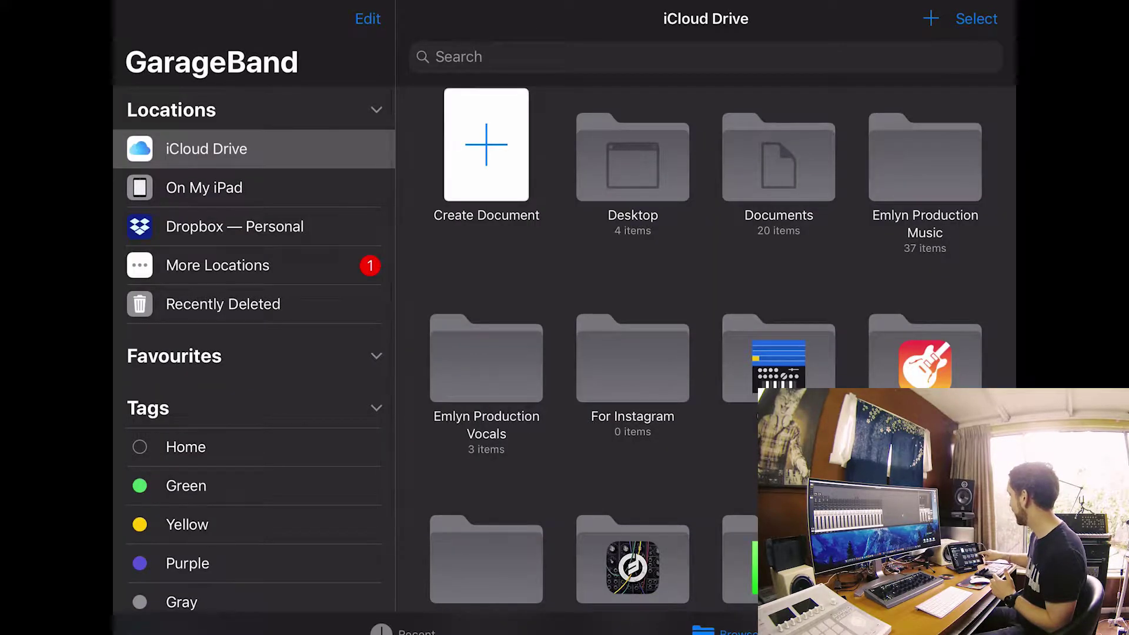
left_click(925, 358)
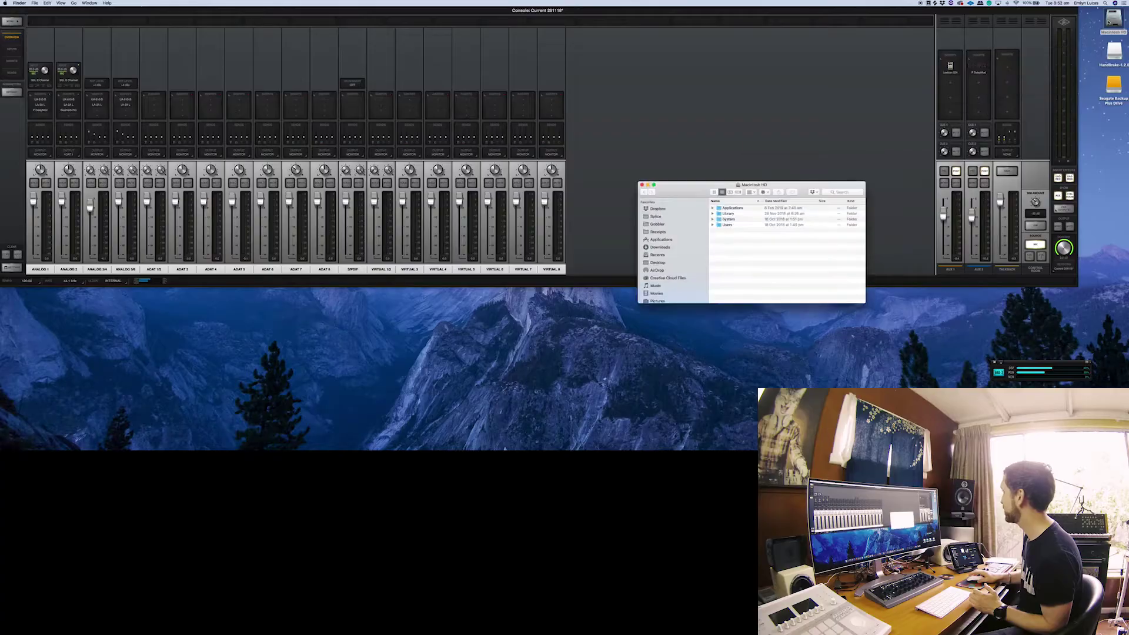
Step: In Finder, open the GarageBand for iOS folder inside iCloud Drive
left_click_drag(686, 197, 652, 200)
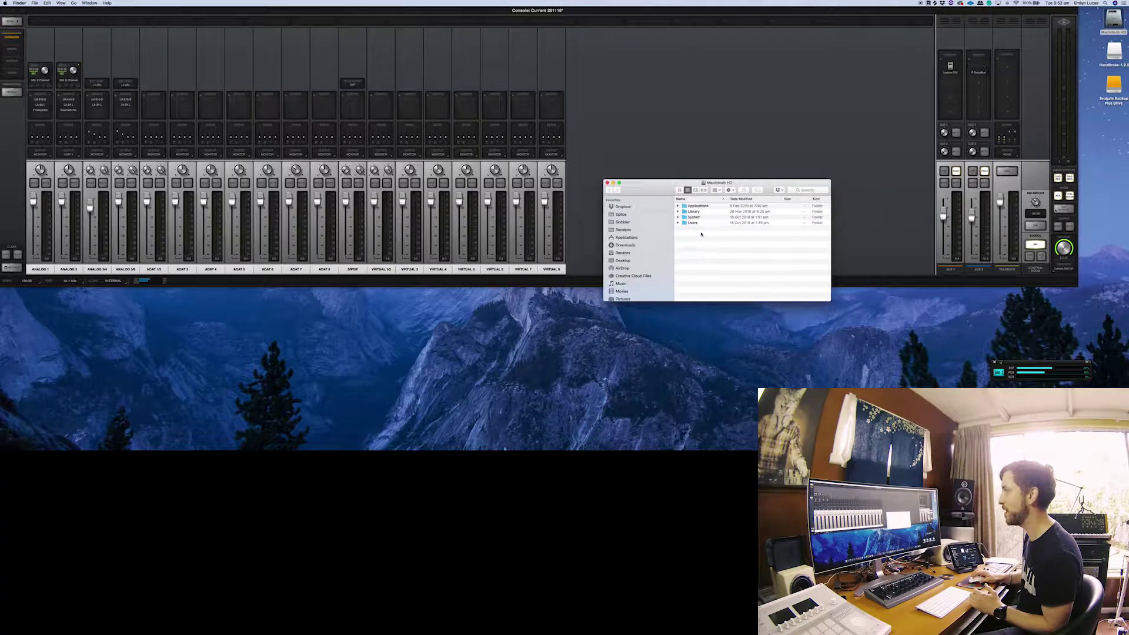
scroll(641, 252, "down", 3)
left_click(642, 234)
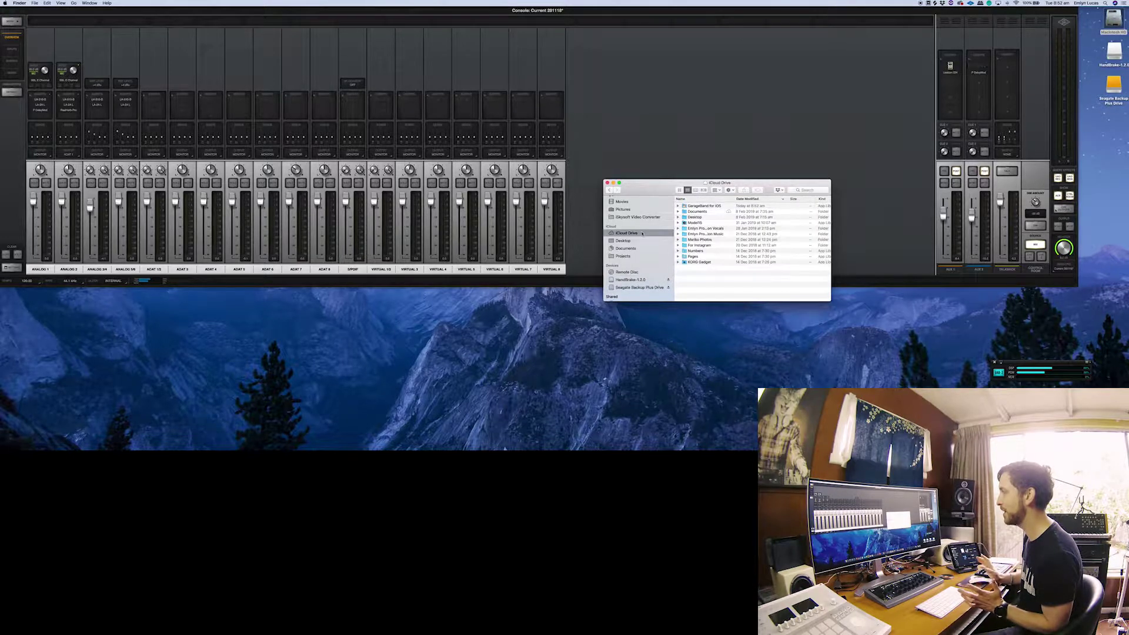
double_click(713, 207)
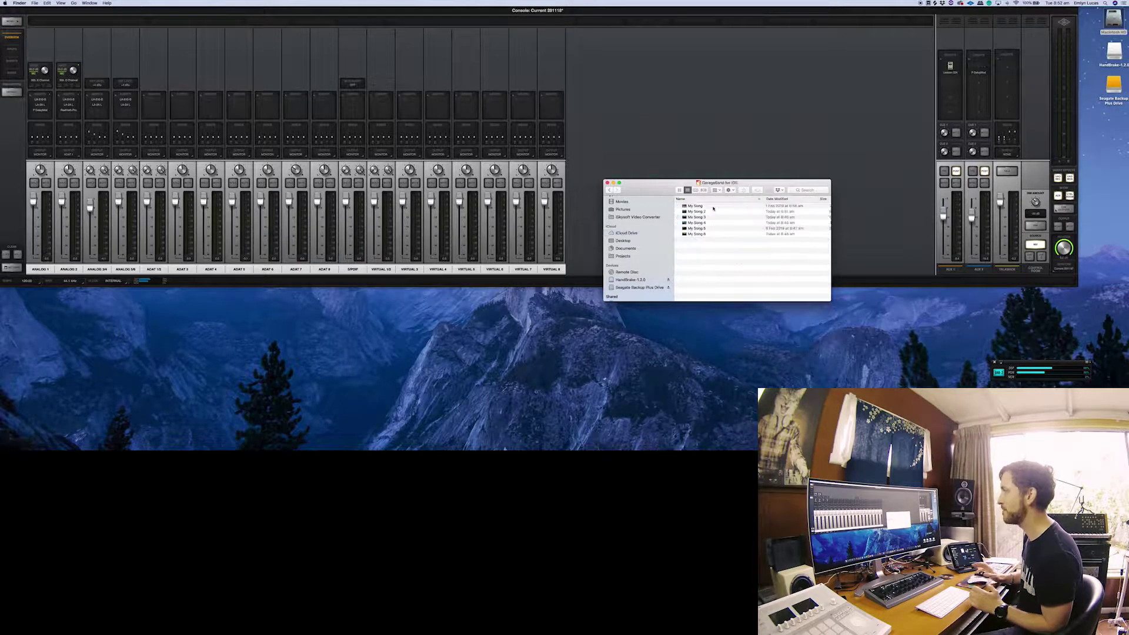
Step: Select My Song 2 and preview it with Quick Look
left_click(705, 211)
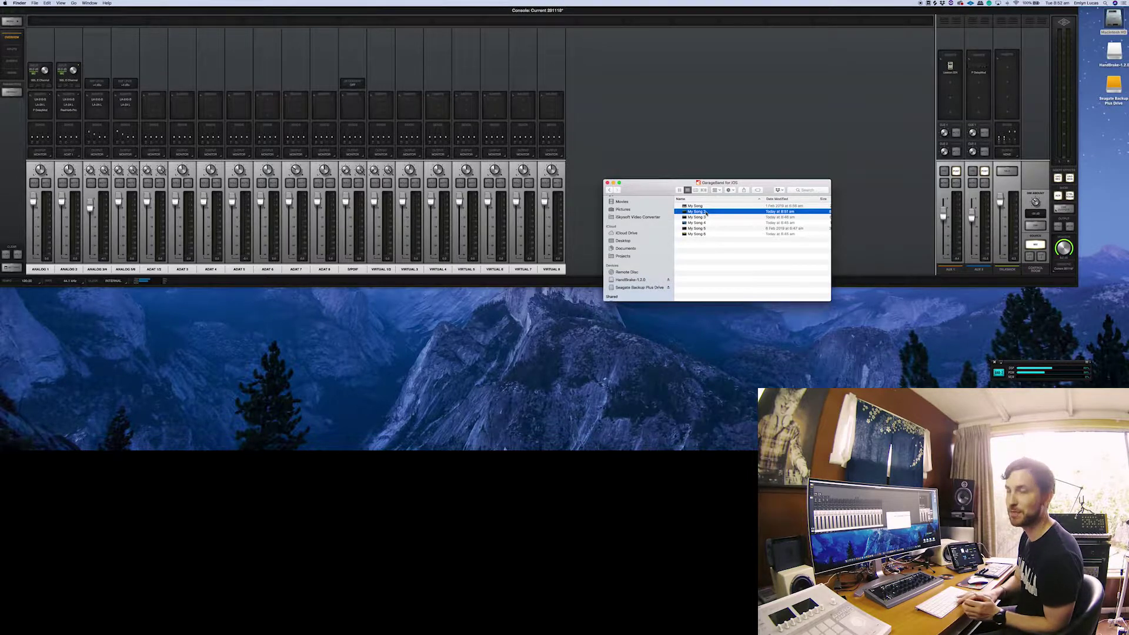
key("space")
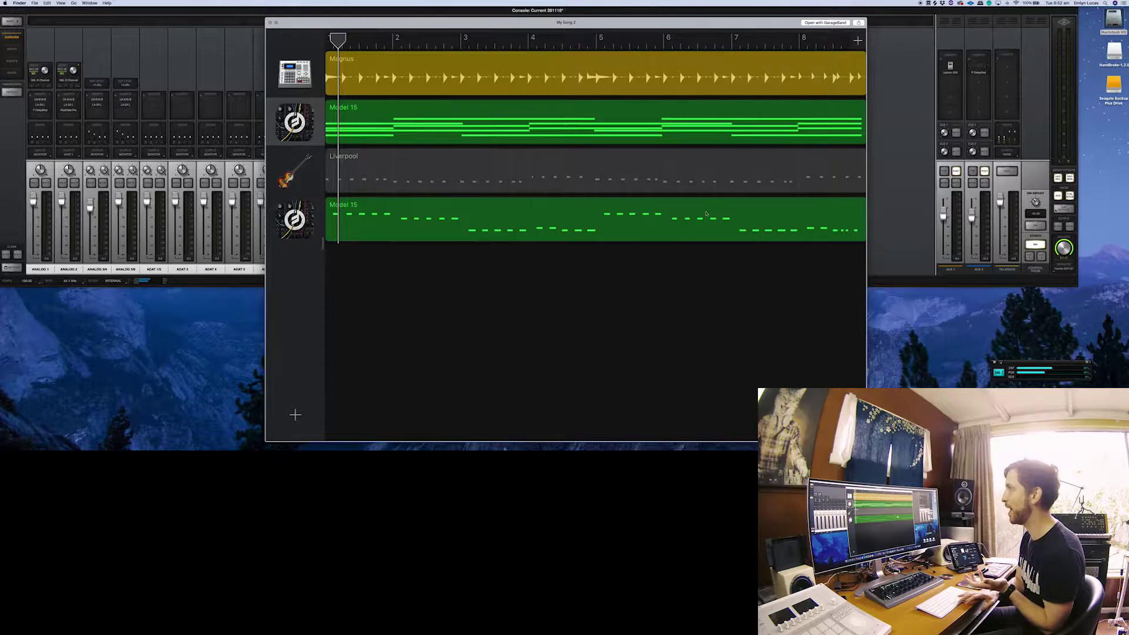
key("space")
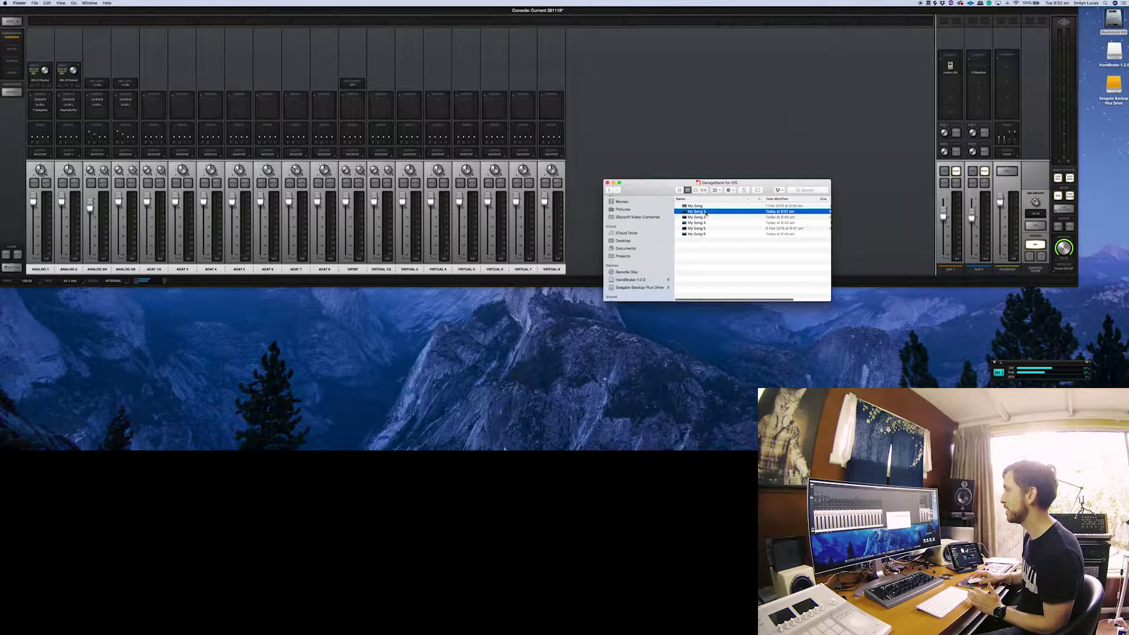
Step: Open My Song 2 with Logic Pro X from its context menu
right_click(706, 213)
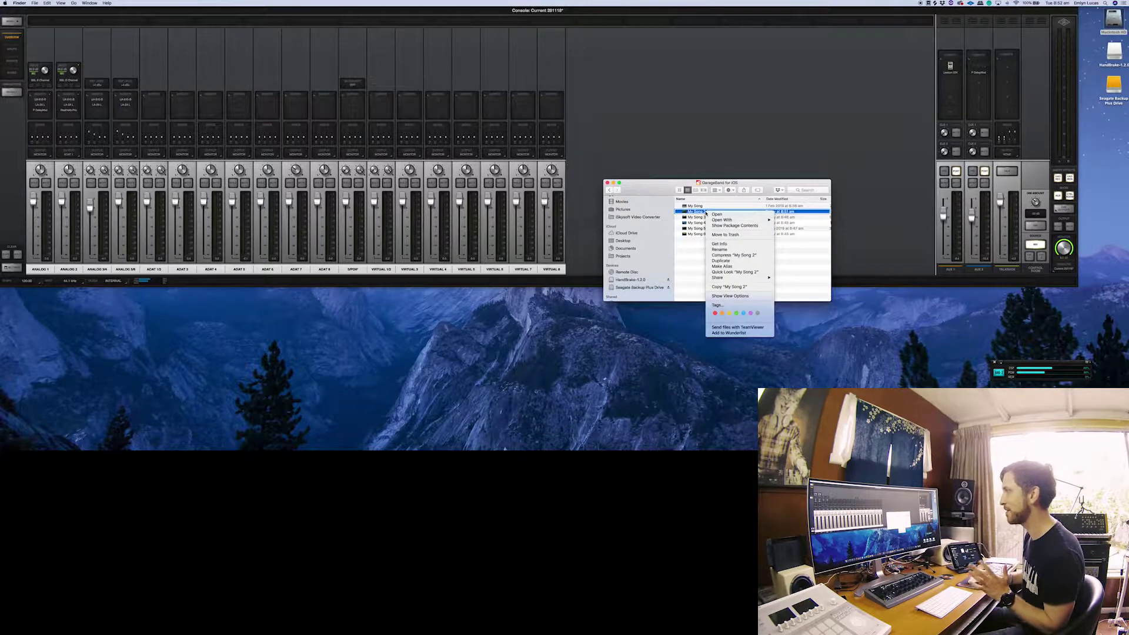
mouse_move(736, 223)
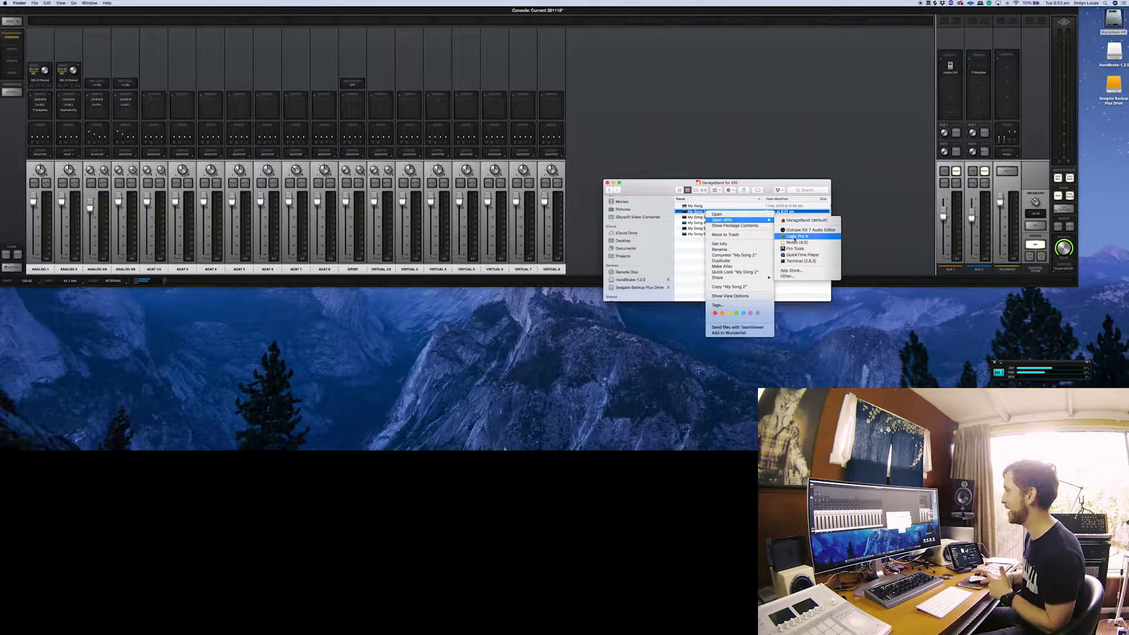
left_click(793, 236)
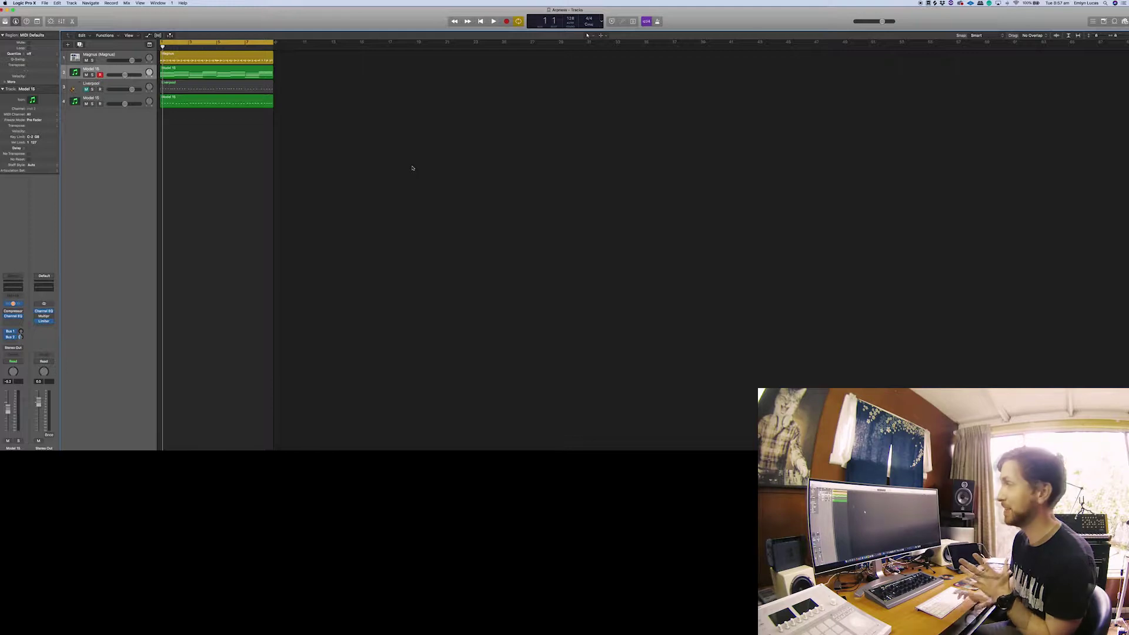
Step: Play the imported four-track project briefly, then stop it
key("space")
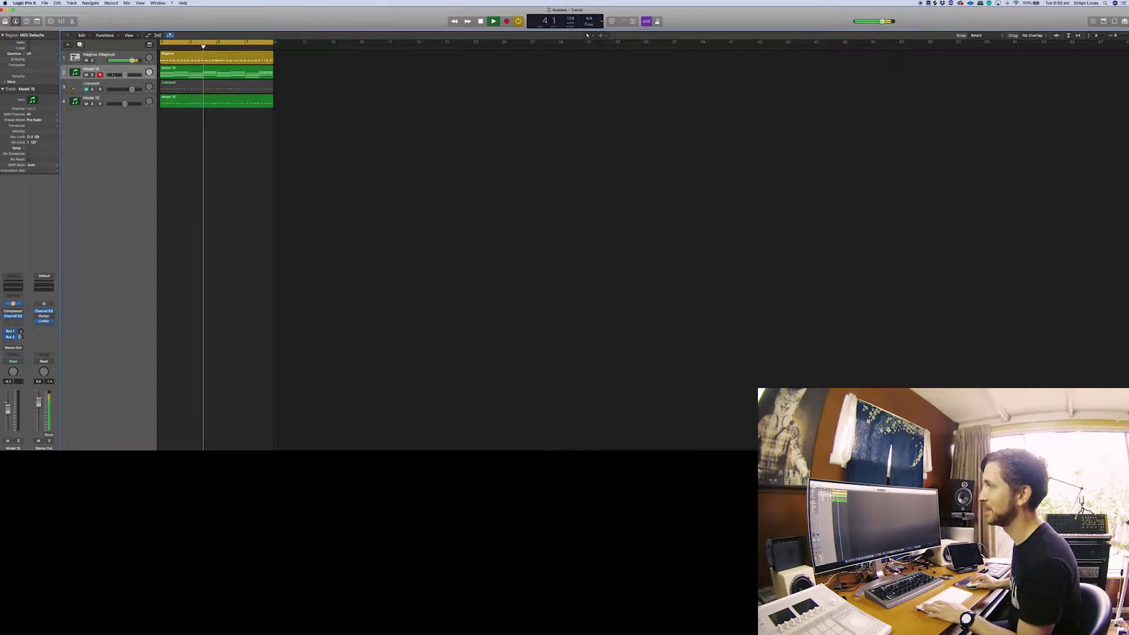
key("space")
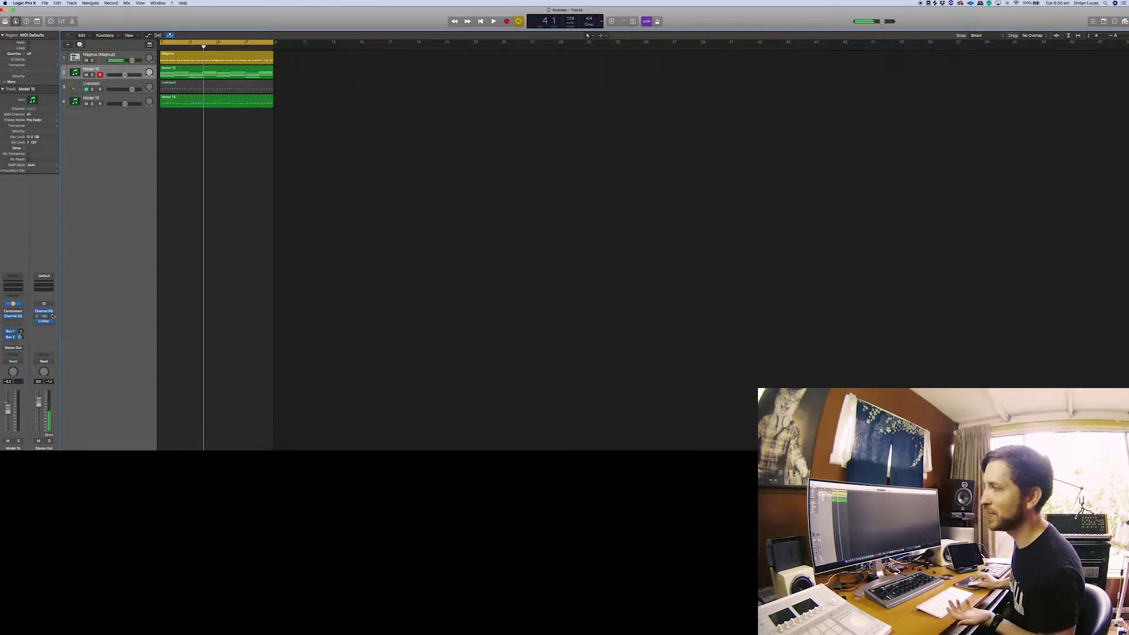
Step: Load the Waves Flow Motion stereo synth as the first Model 15 track's instrument
left_click(21, 304)
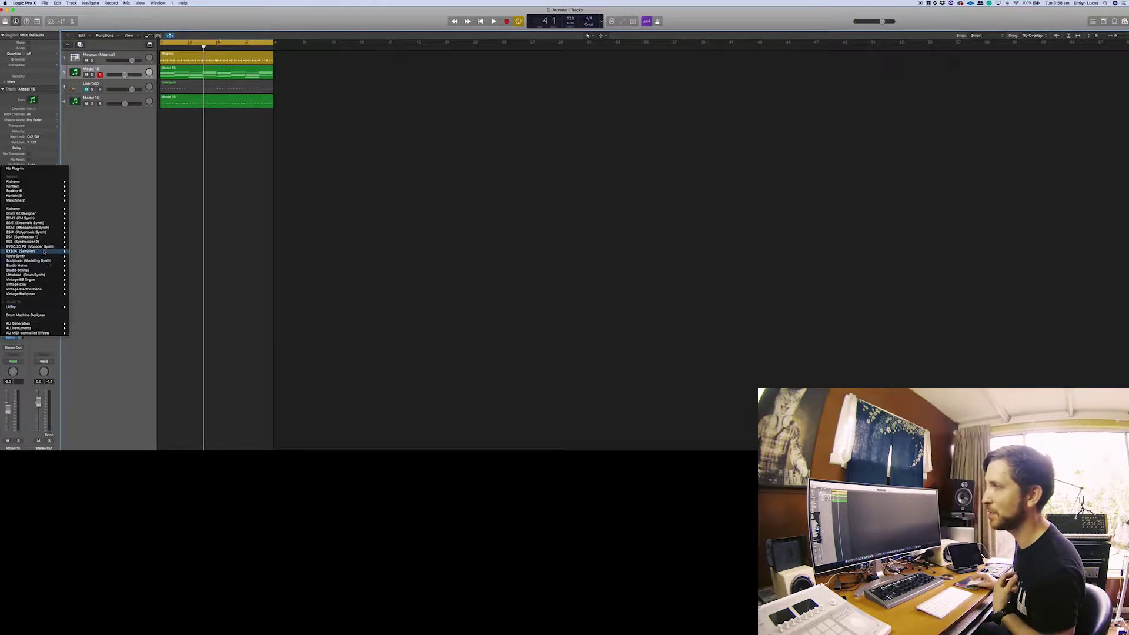
mouse_move(40, 195)
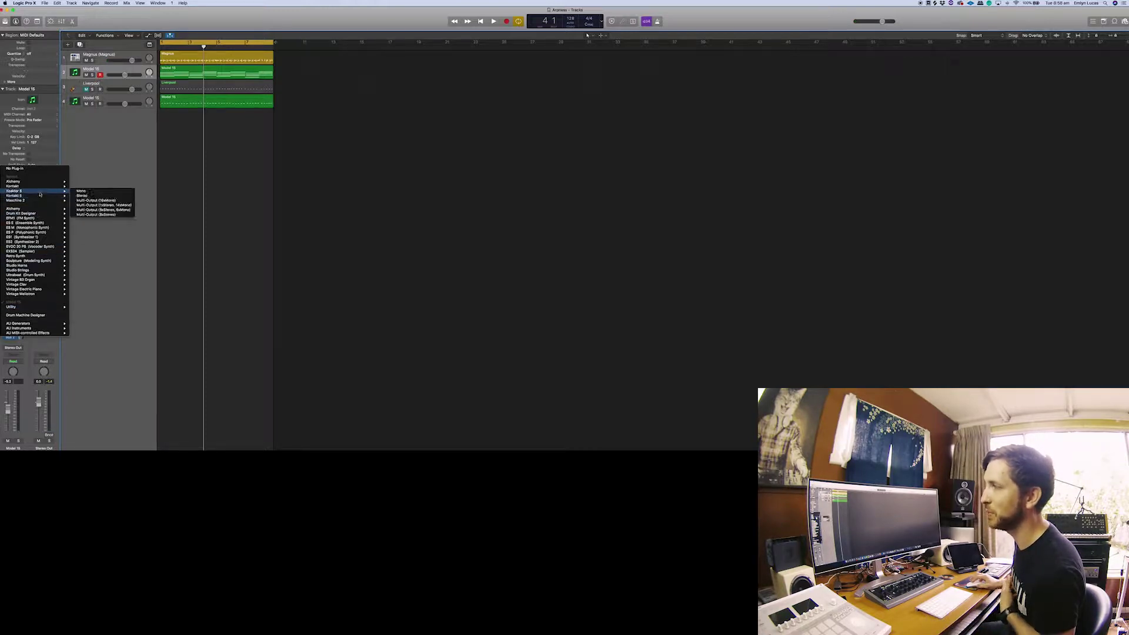
mouse_move(45, 310)
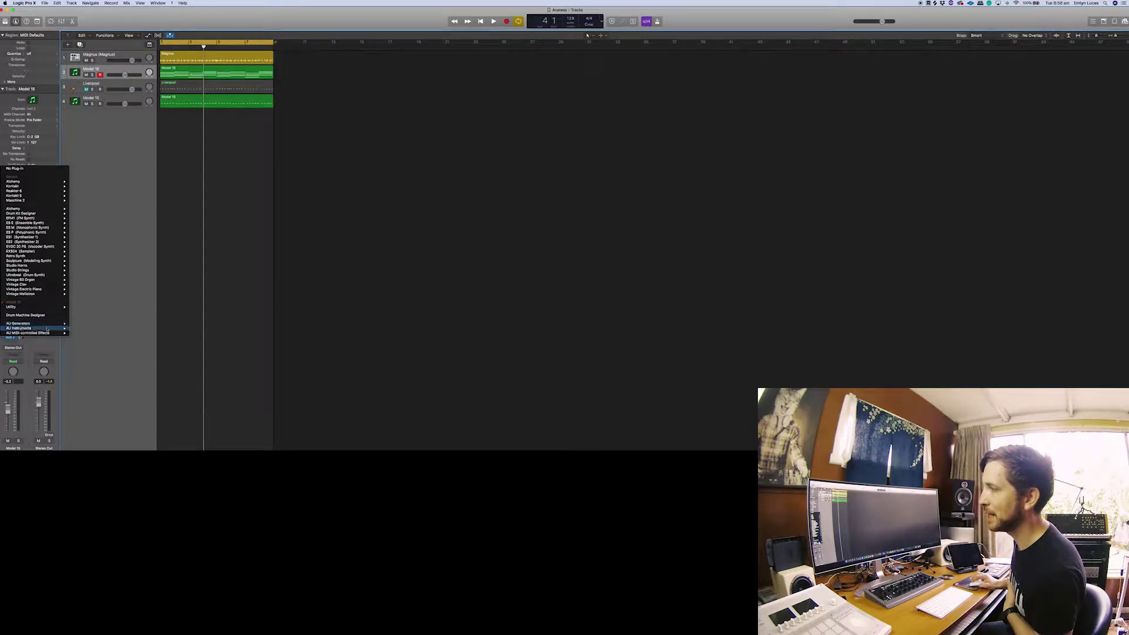
mouse_move(35, 328)
mouse_move(77, 329)
mouse_move(116, 391)
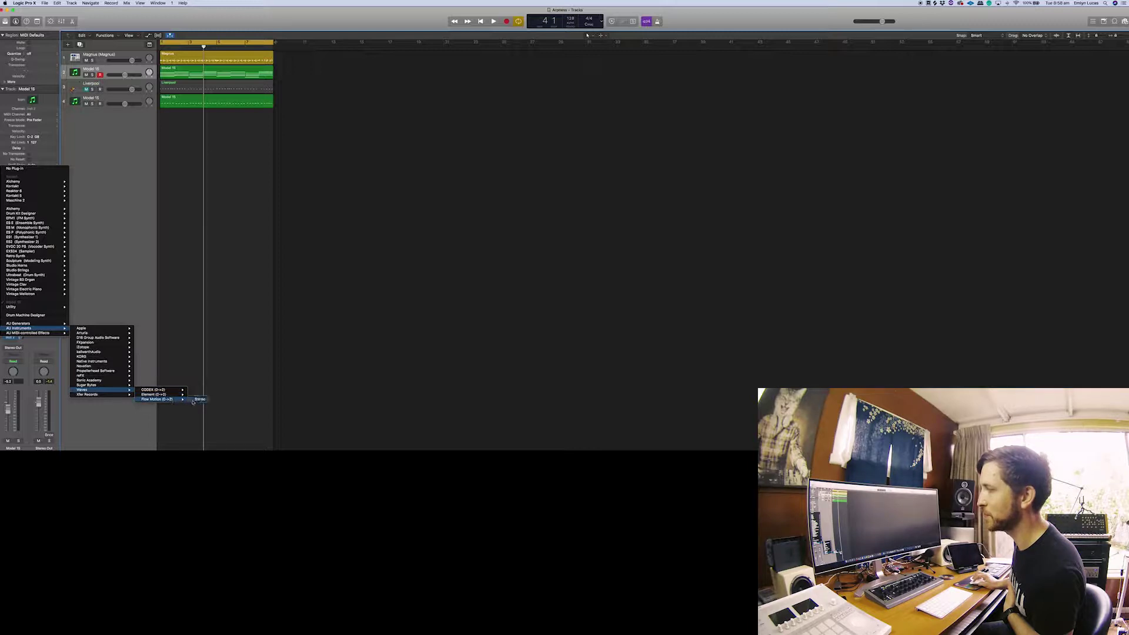
left_click(194, 399)
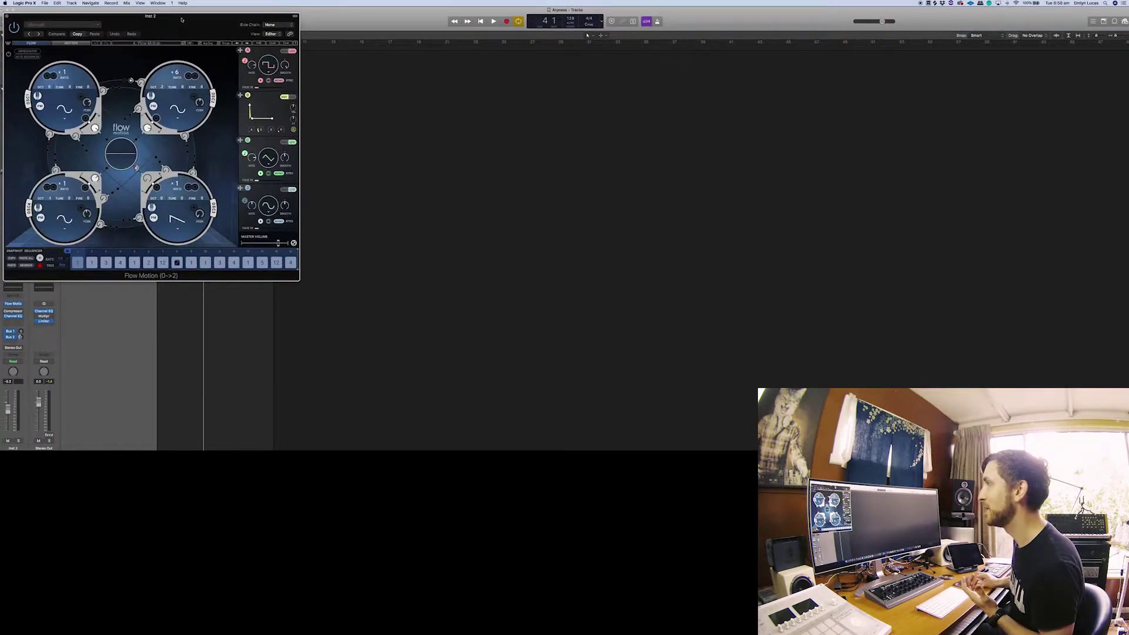
Step: Load an RT preset from the Arpeggiator category into Inst 2's Flow Motion
left_click_drag(181, 20, 482, 66)
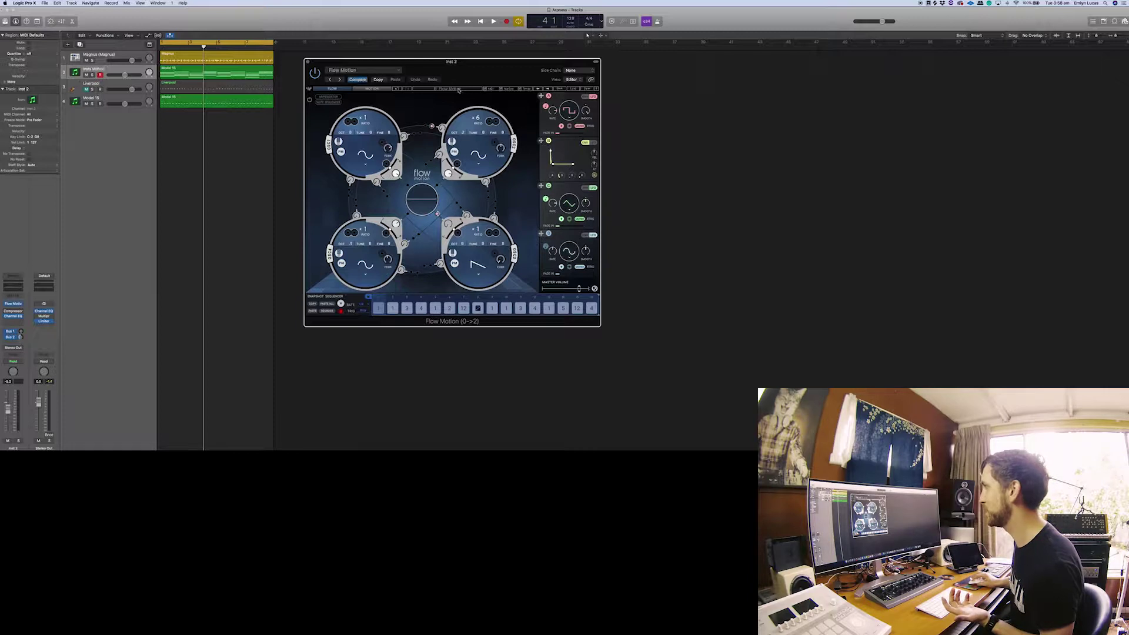
left_click(570, 89)
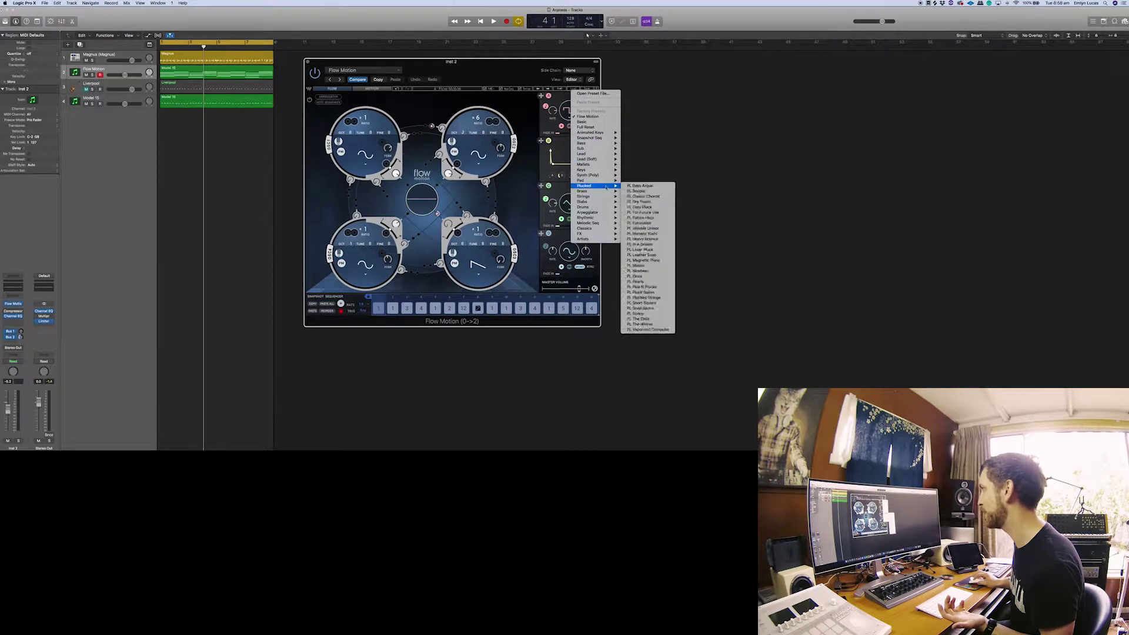
mouse_move(598, 215)
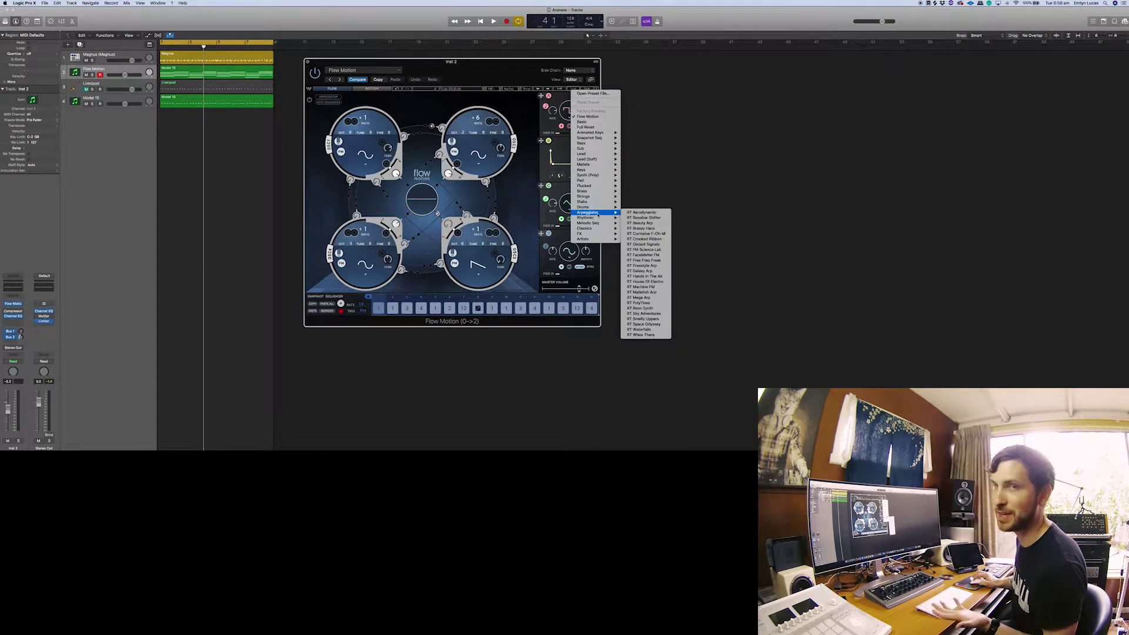
left_click(635, 215)
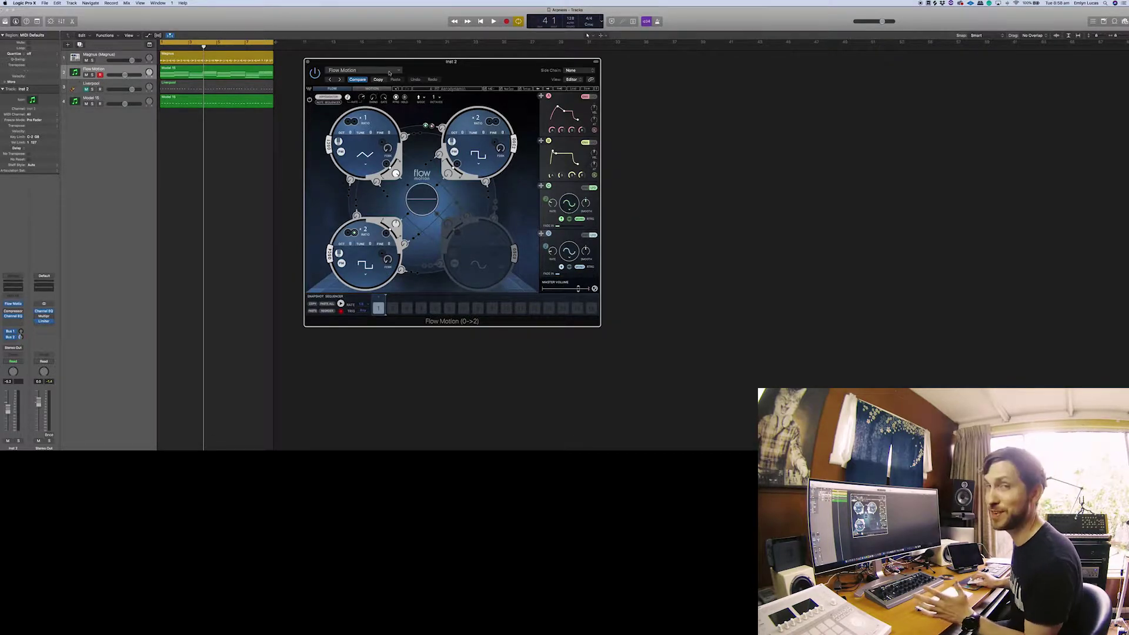
left_click_drag(445, 78, 500, 81)
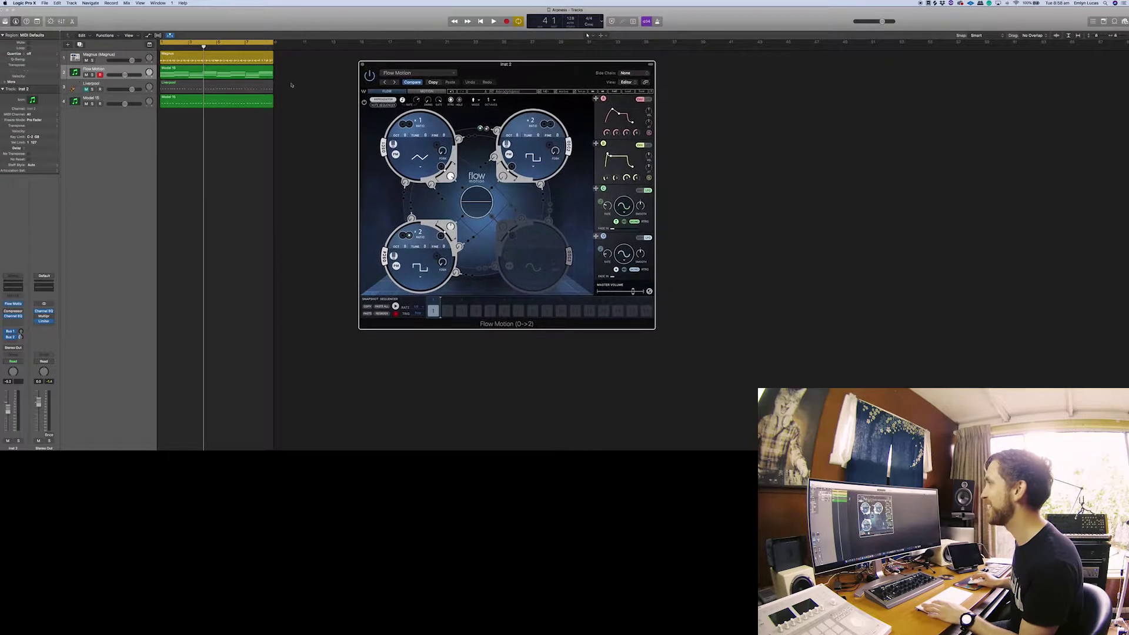
Step: Start playback and step Flow Motion forward two presets to a square-wave oscillator sound
left_click(257, 145)
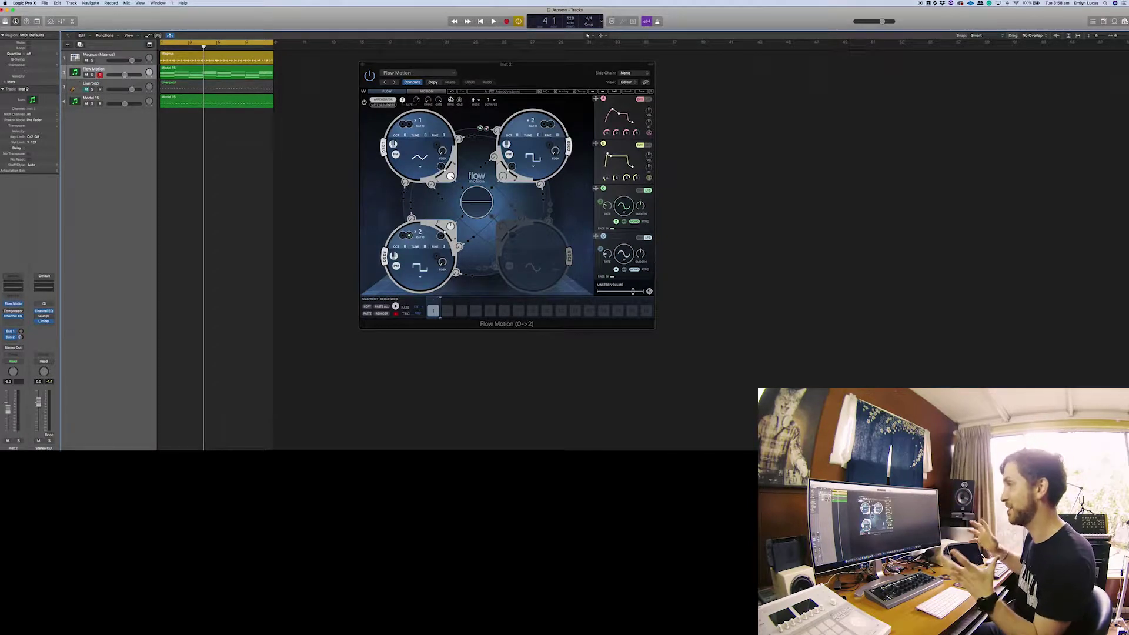
key("space")
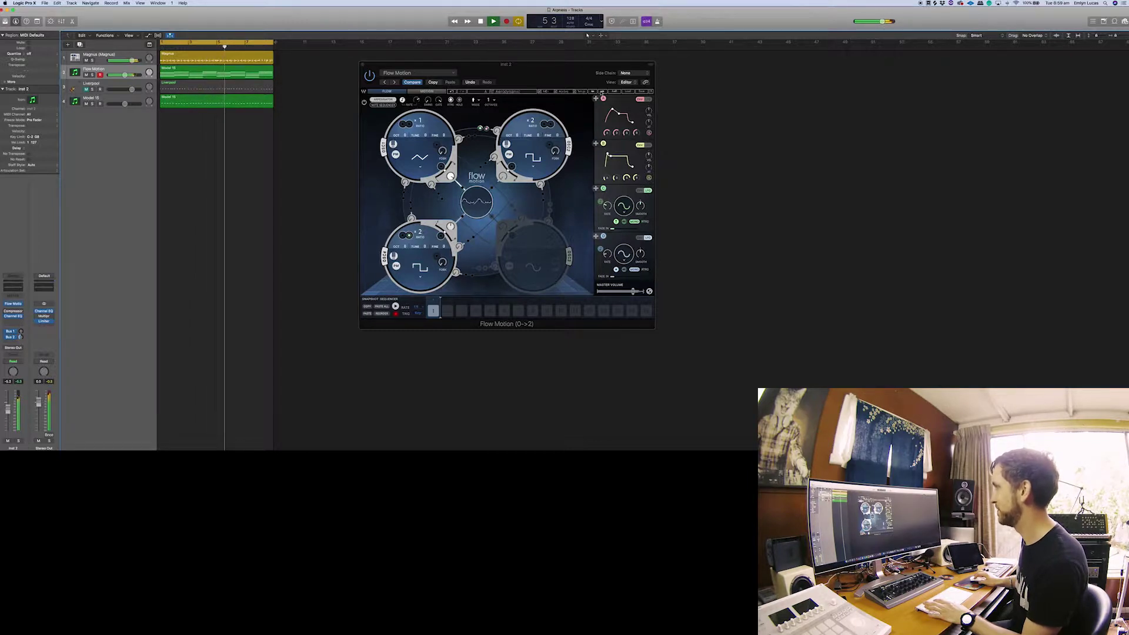
left_click(602, 93)
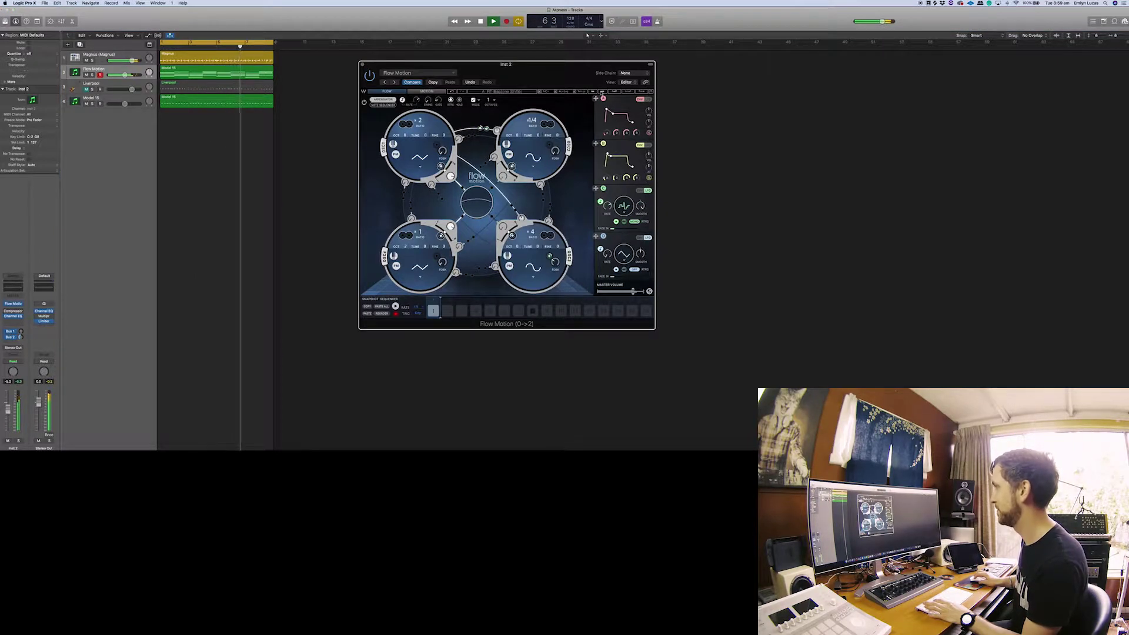
left_click(601, 92)
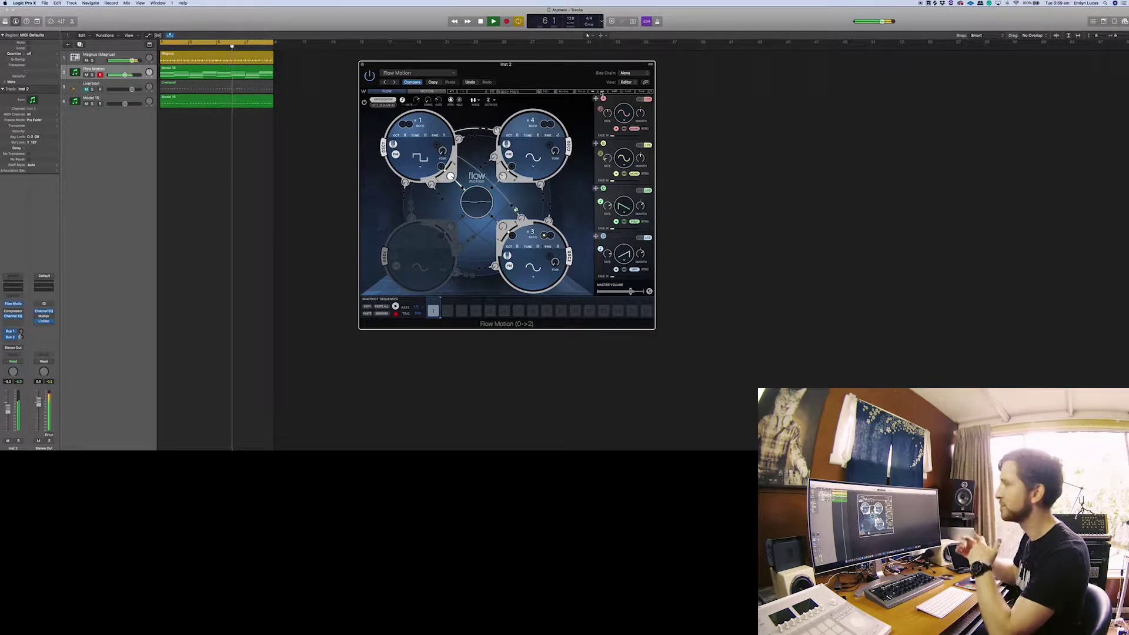
Step: Stop playback and load a stereo Flow Motion onto the second Model 15 track
key("space")
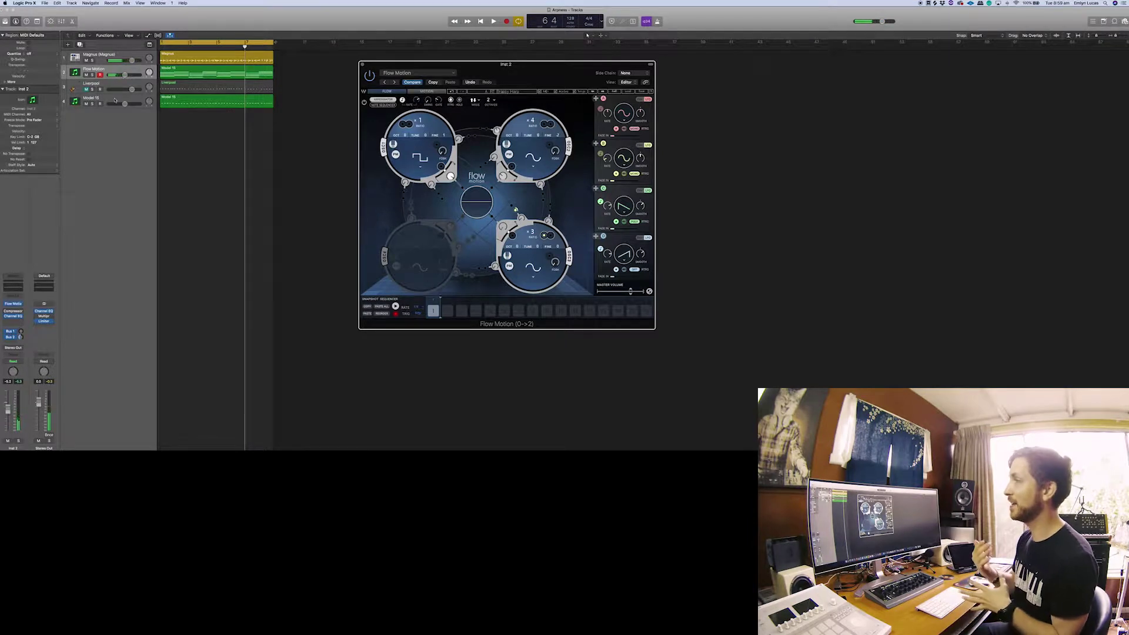
left_click(115, 100)
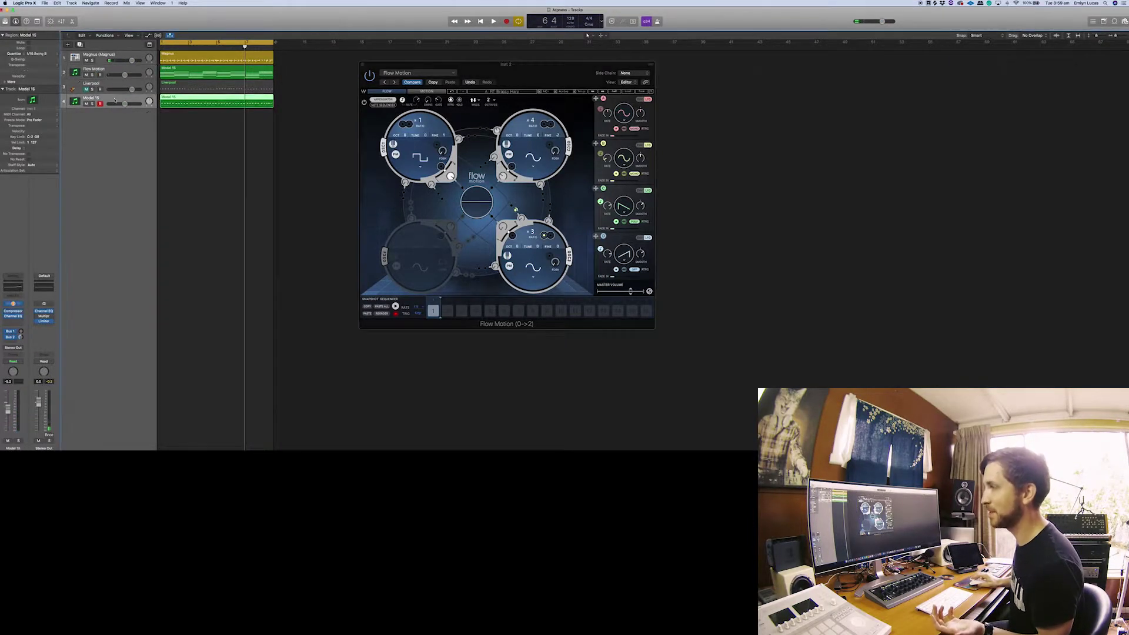
left_click(22, 305)
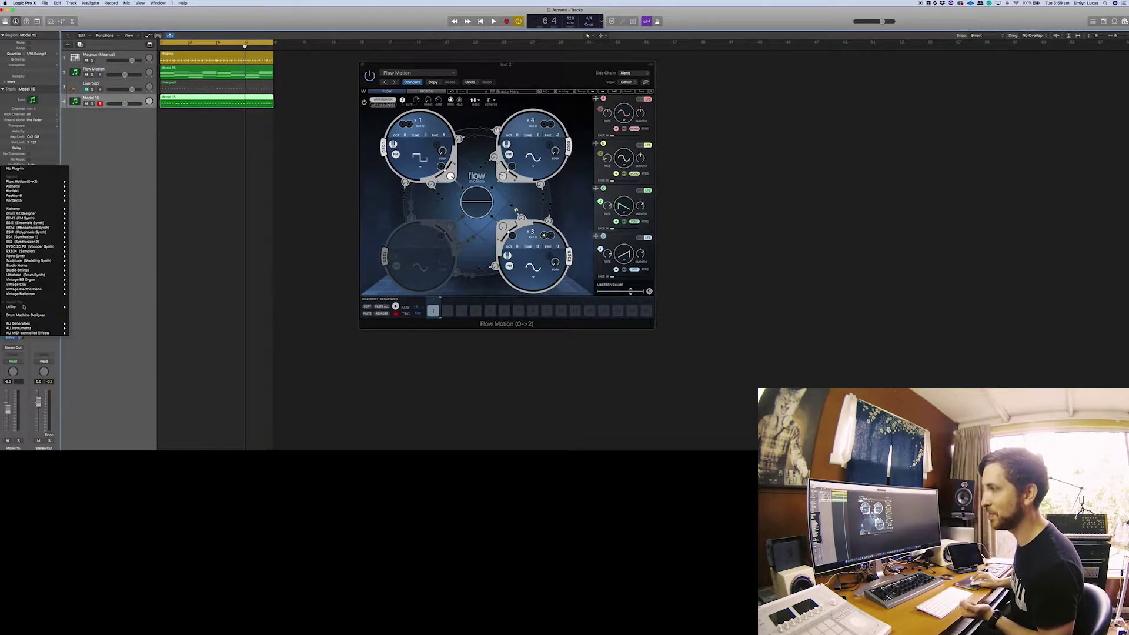
mouse_move(36, 329)
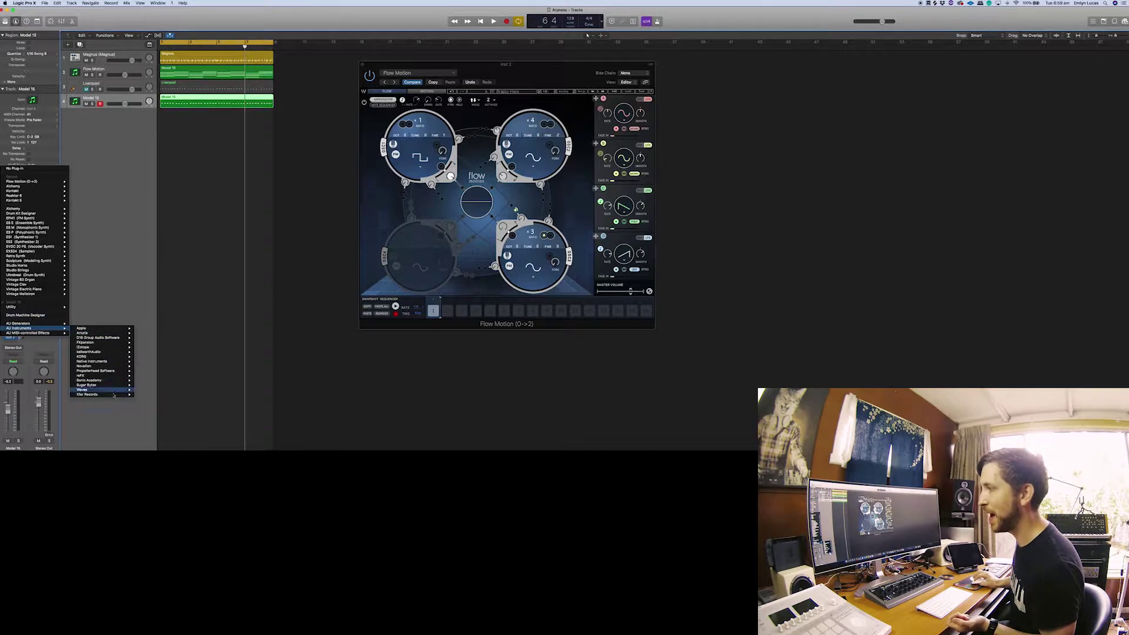
mouse_move(103, 390)
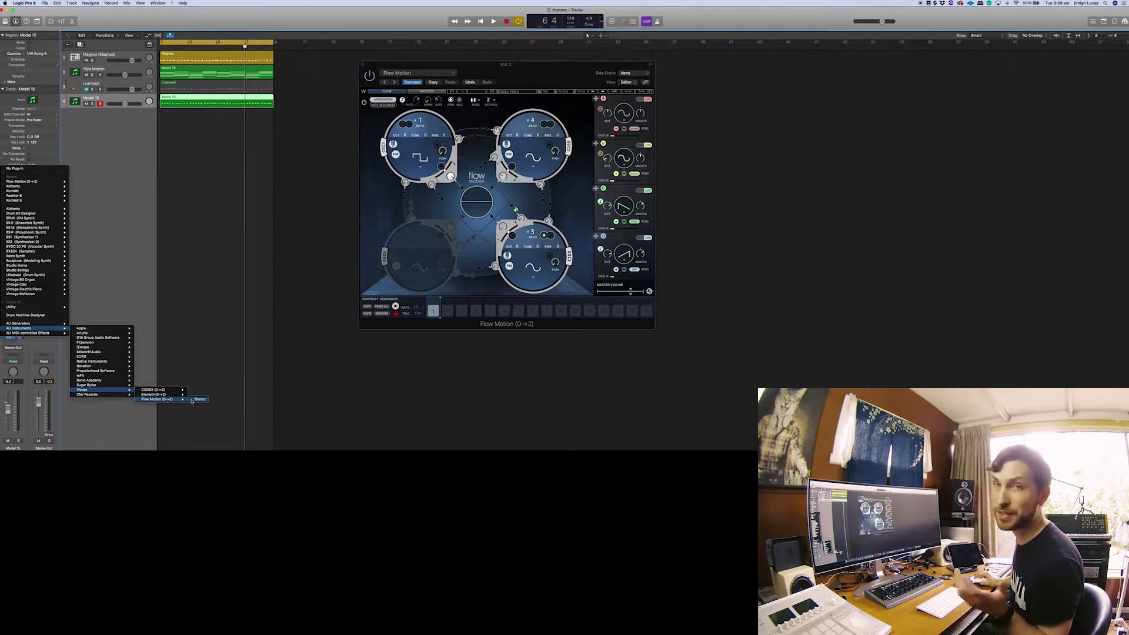
left_click(193, 400)
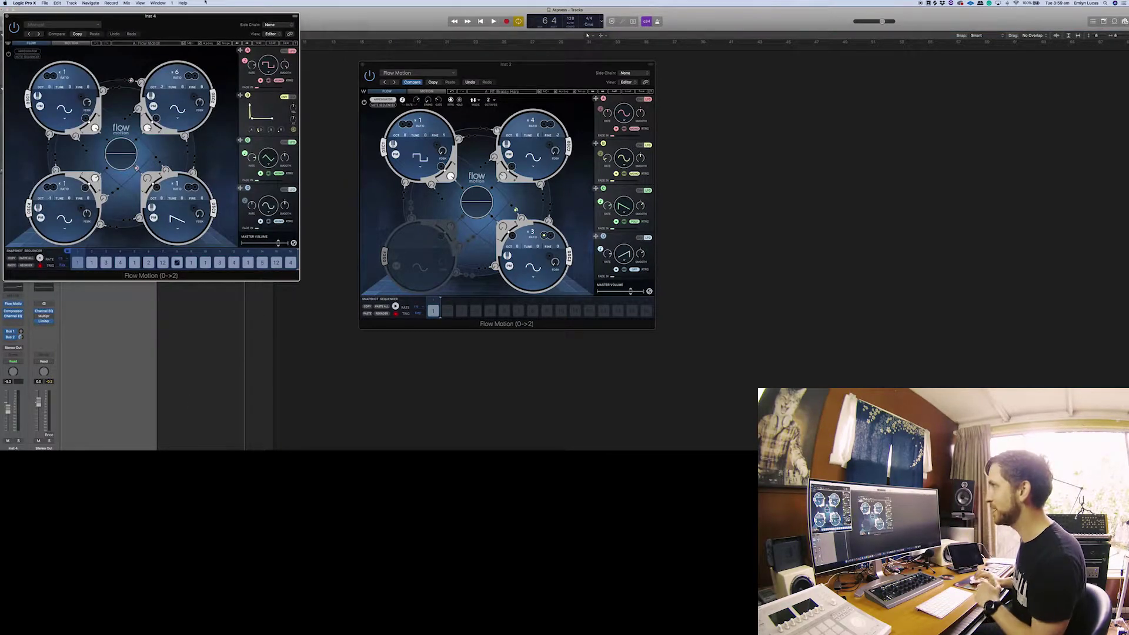
Step: Place Inst 4's Flow Motion beside Inst 2, load a Bass preset, and start playback
left_click_drag(170, 23, 832, 70)
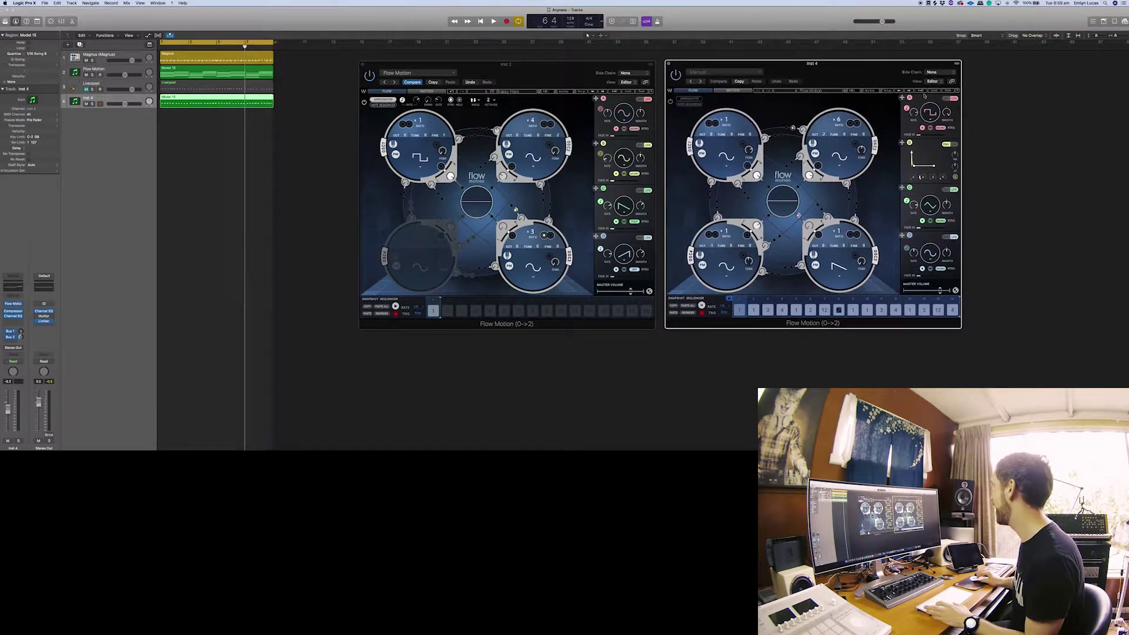
left_click(932, 93)
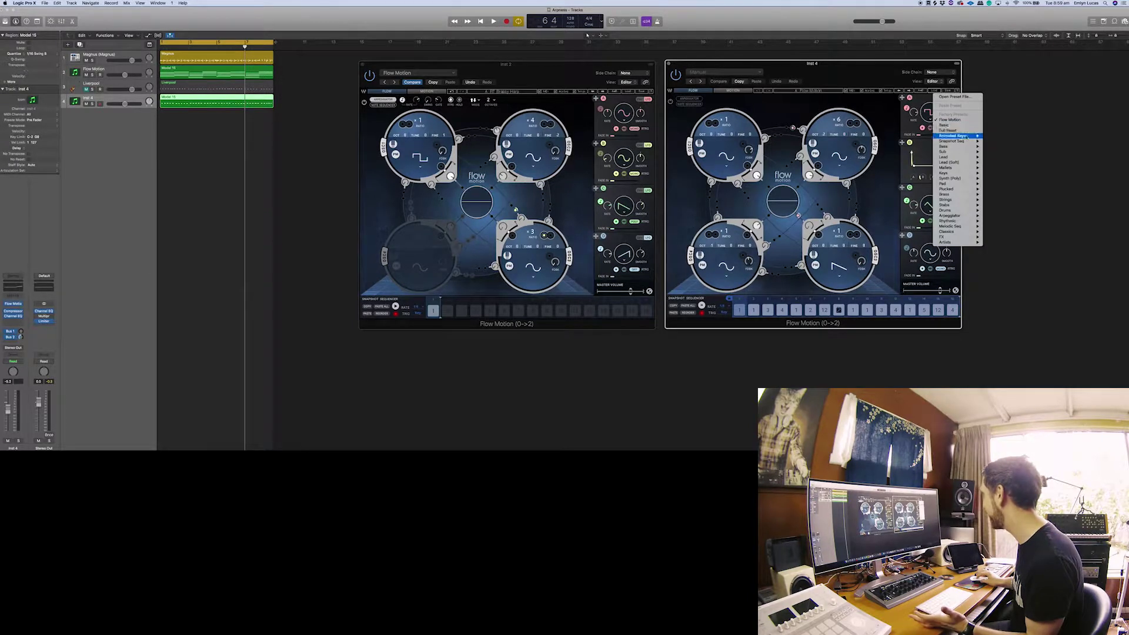
mouse_move(959, 151)
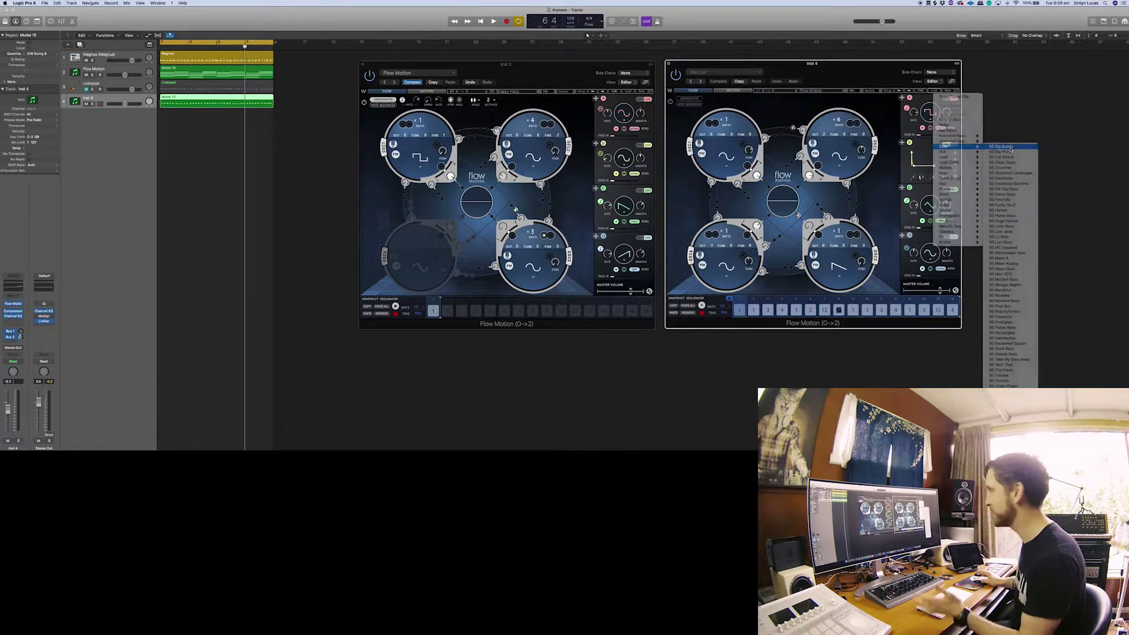
left_click(1010, 148)
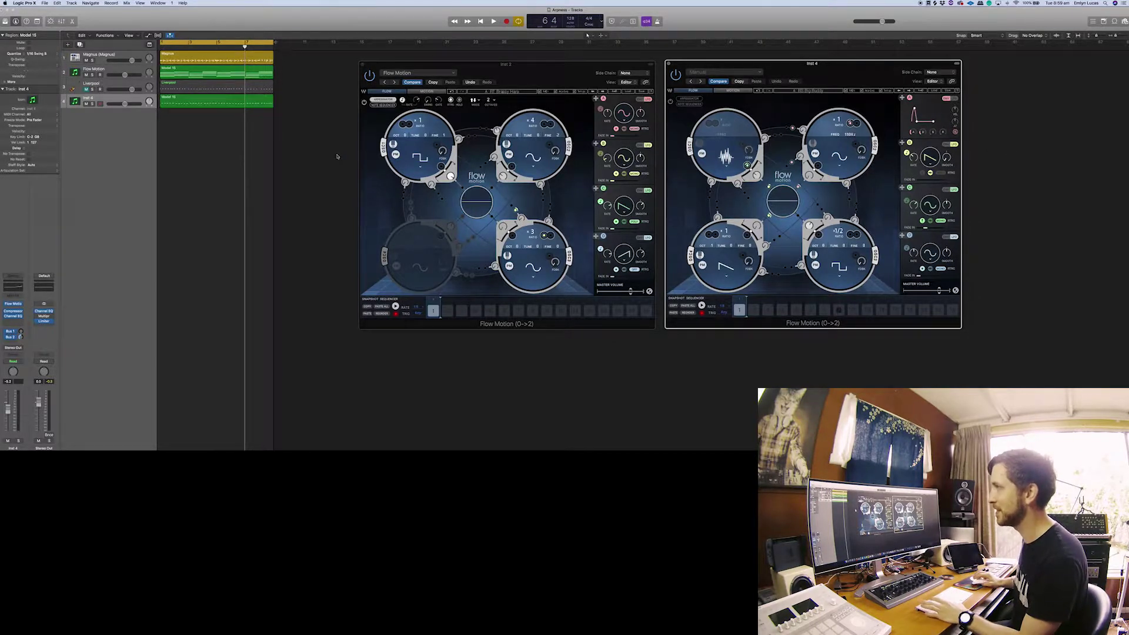
key("Return")
key("space")
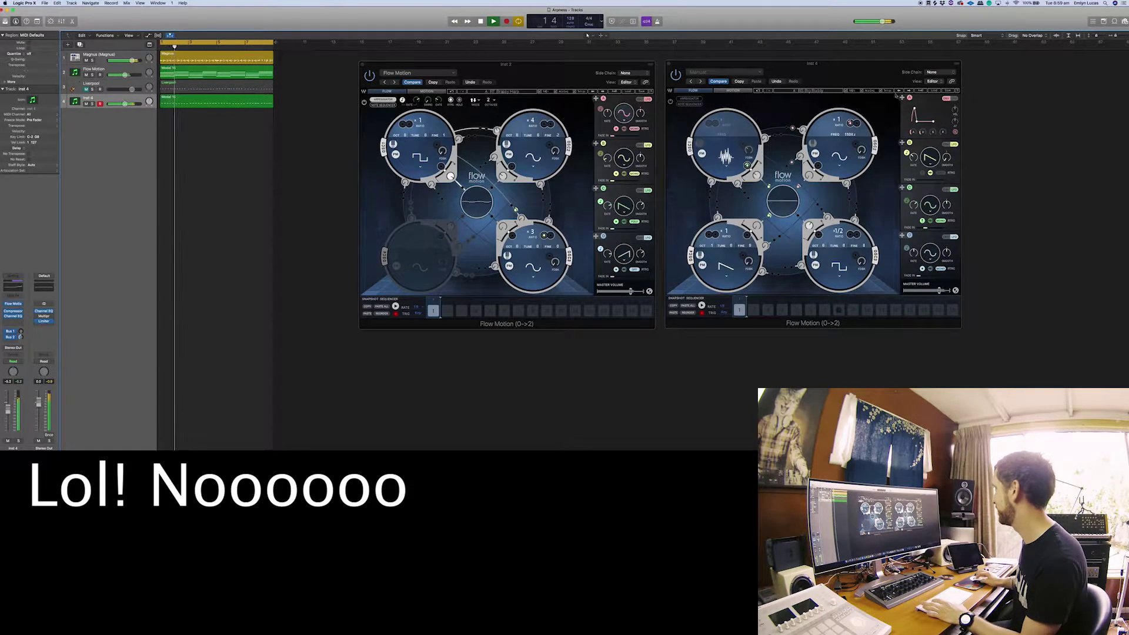
Step: Stop playback and restart the song from the beginning
key("space")
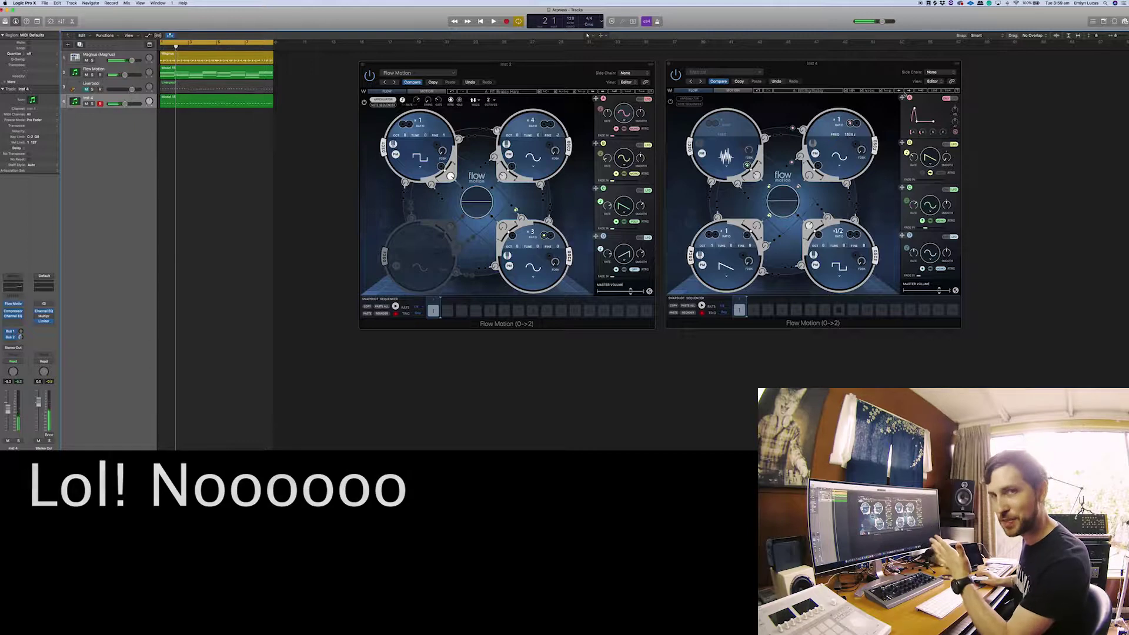
key("Return")
key("space")
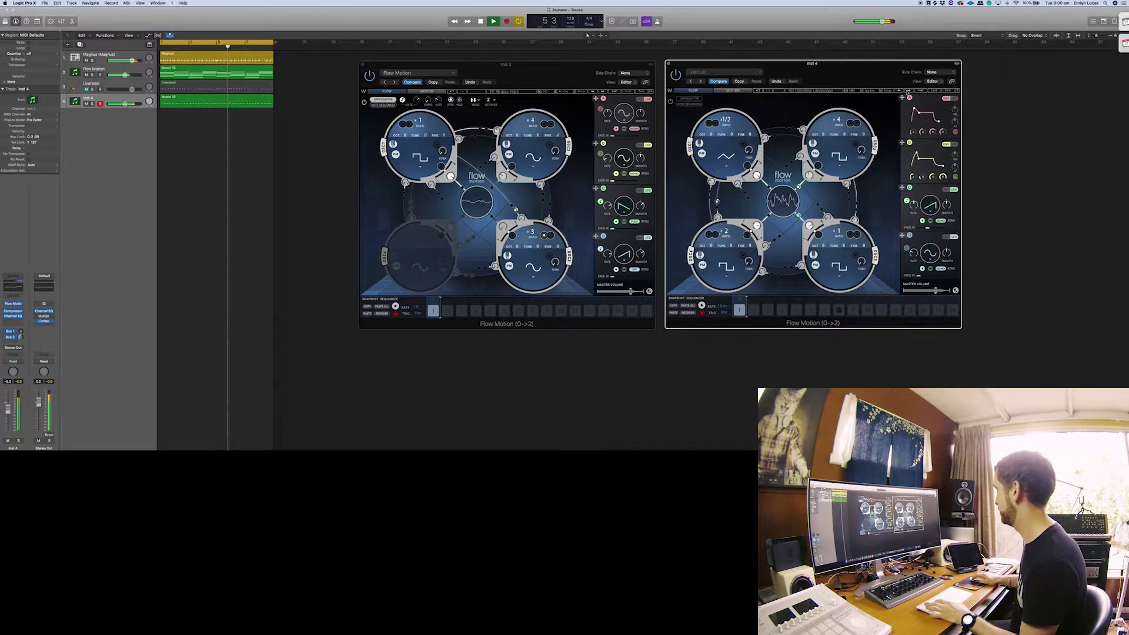
Step: Dismiss both calendar notifications and step Inst 4's Flow Motion to the next preset
left_click(1116, 17)
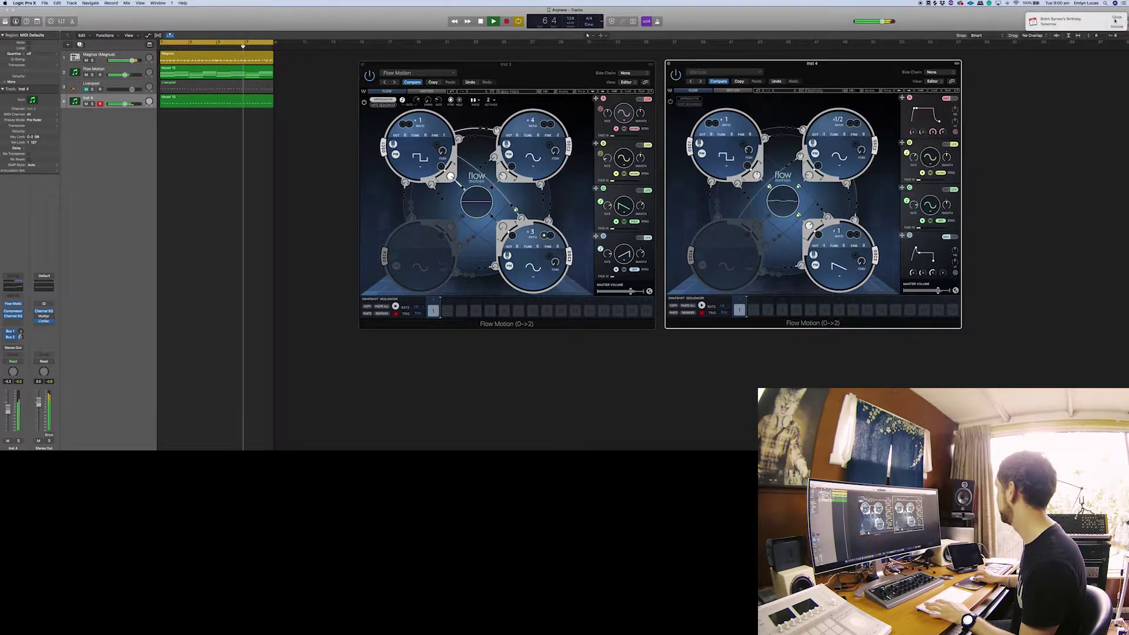
left_click(1117, 17)
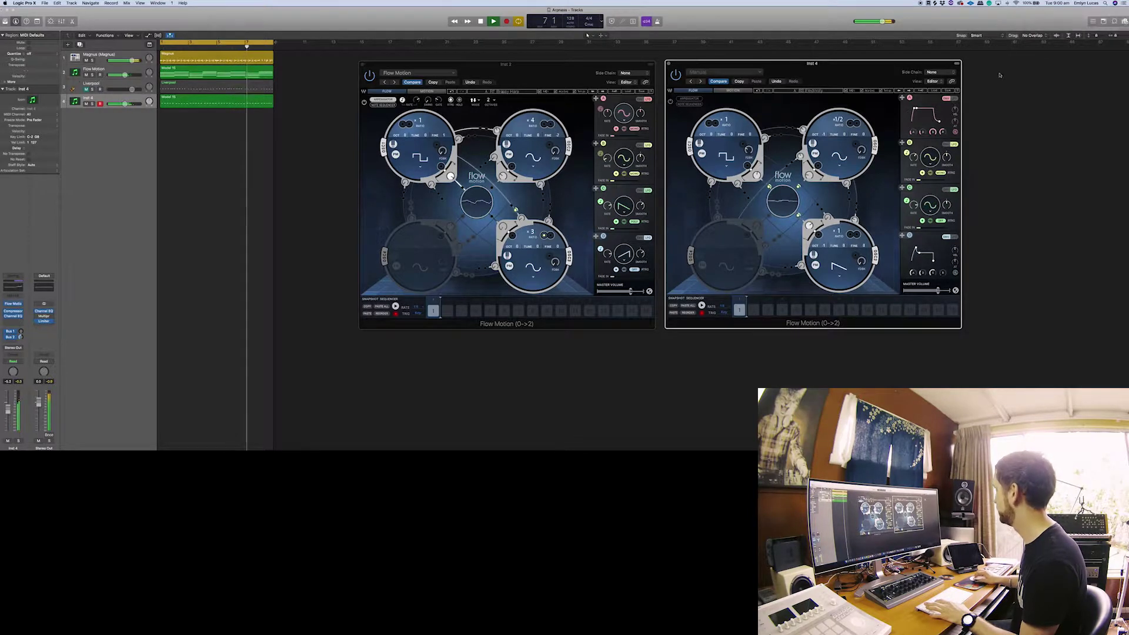
left_click(908, 91)
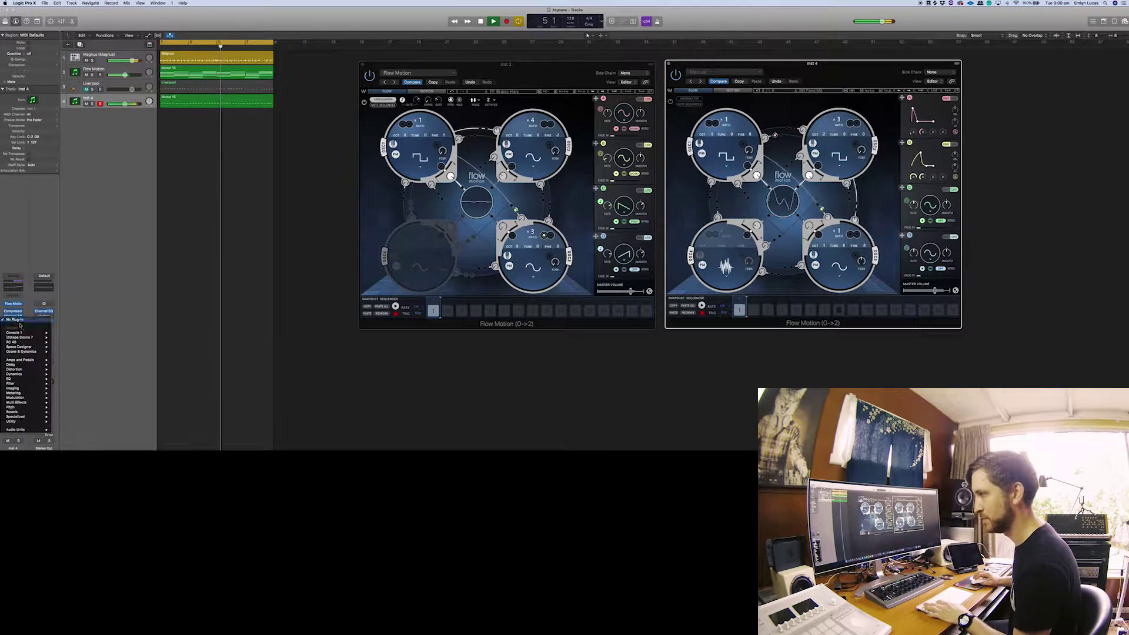
Step: Close the unused plug-in list, then stop and restart playback from bar 1
left_click(13, 322)
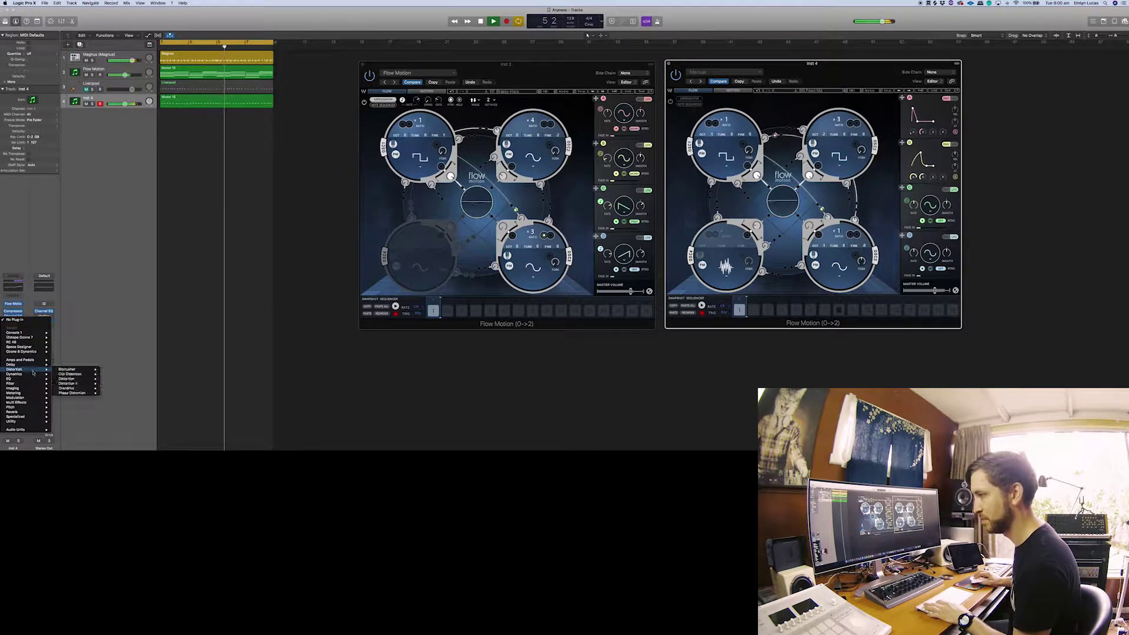
left_click(149, 277)
key("space")
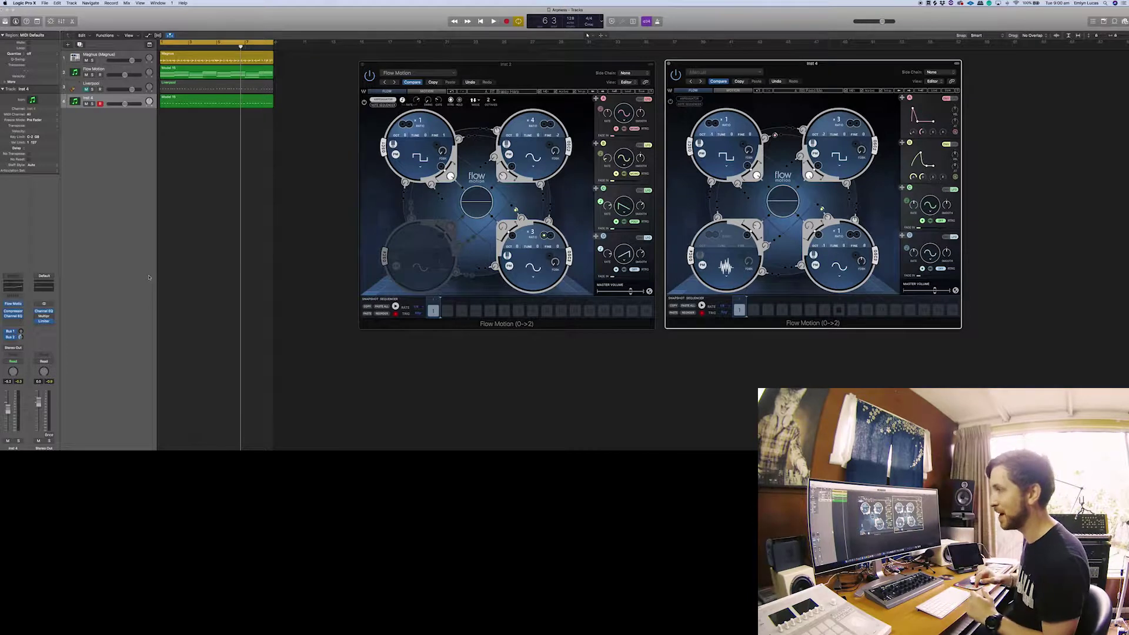
key("Return")
key("space")
Step: Insert Waves OneKnob Pumper on Inst 4 and move its window over the synth panels
left_click(20, 322)
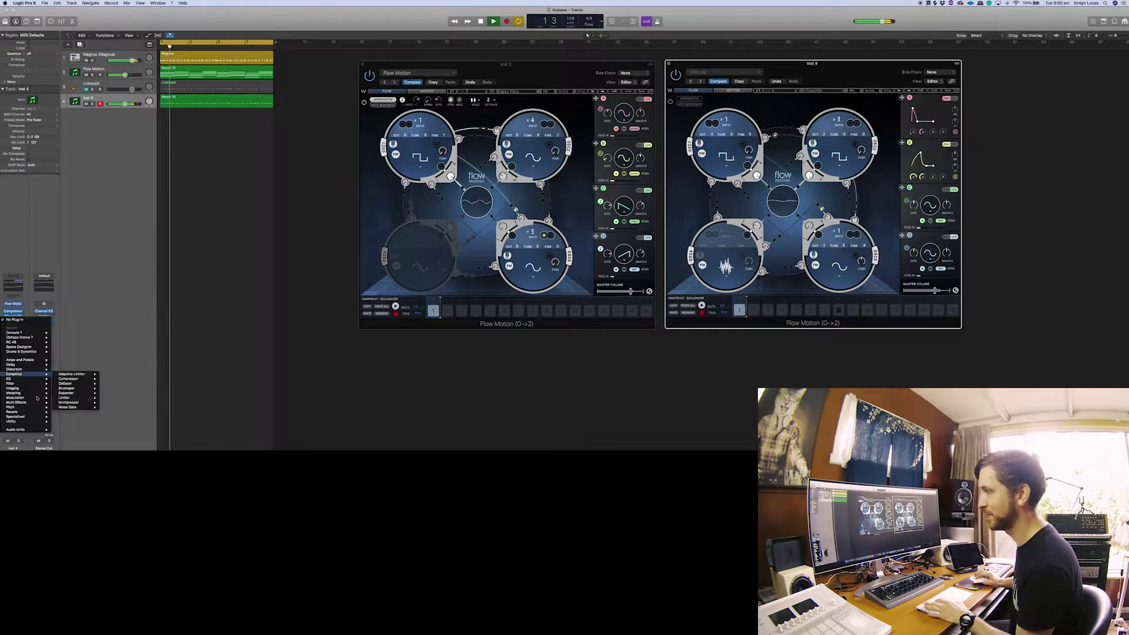
mouse_move(35, 430)
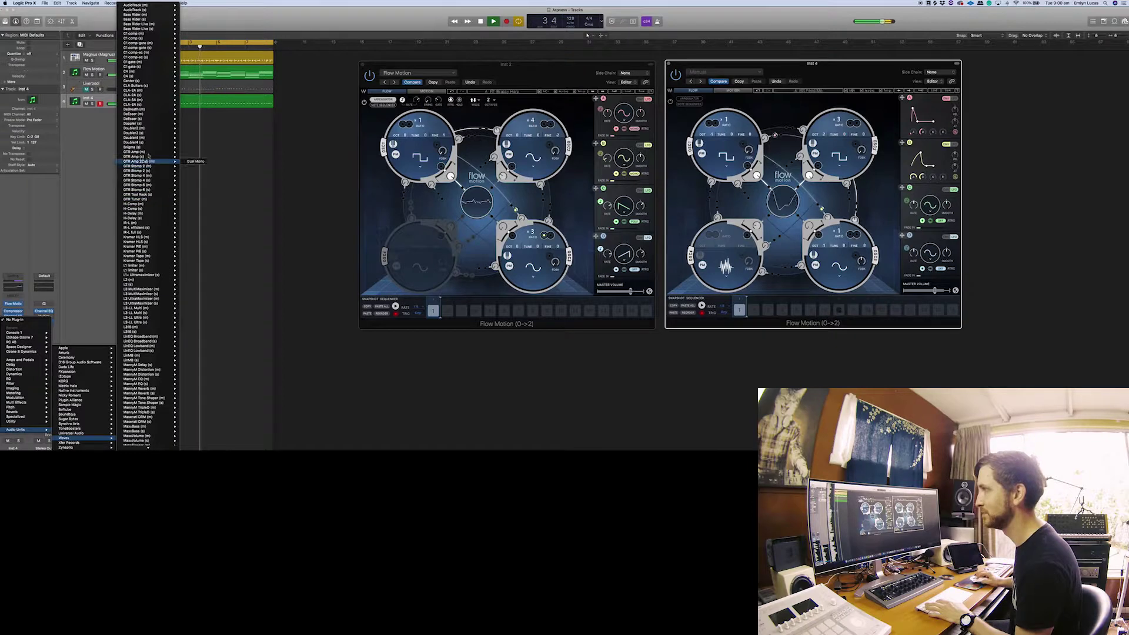
scroll(141, 152, "down", 1)
scroll(147, 176, "down", 8)
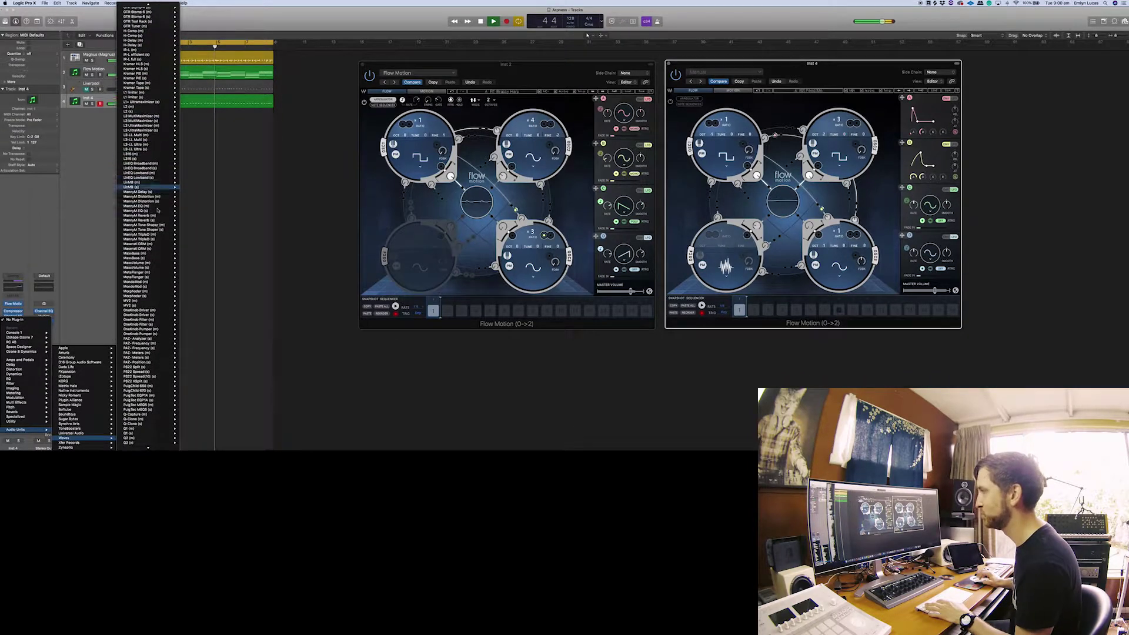
scroll(157, 207, "up", 1)
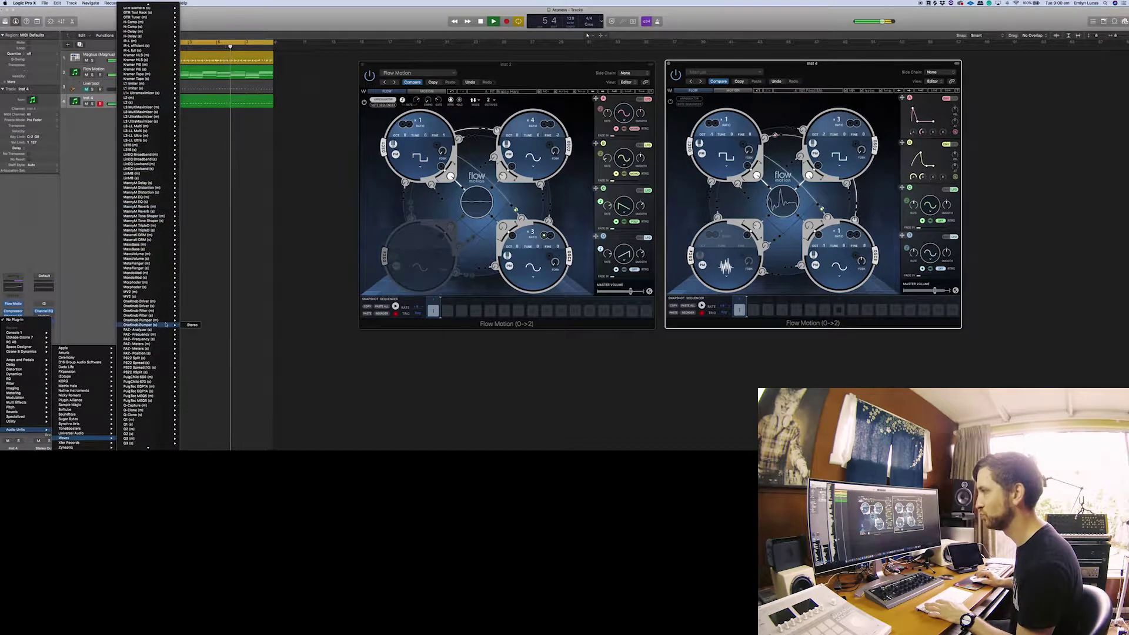
left_click(150, 324)
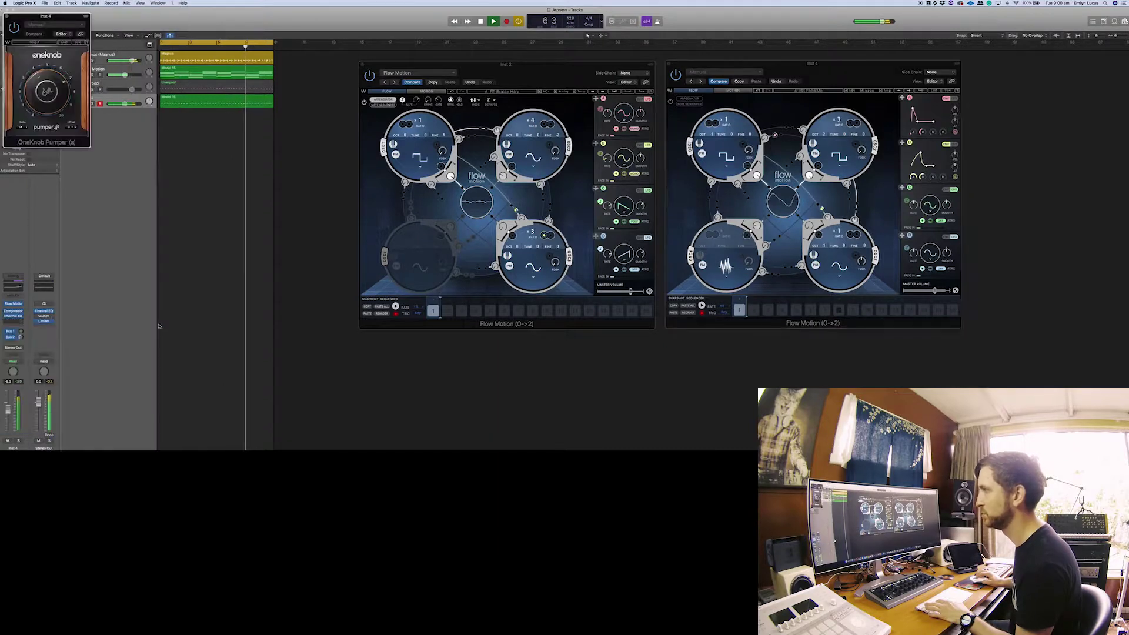
left_click_drag(47, 15, 618, 228)
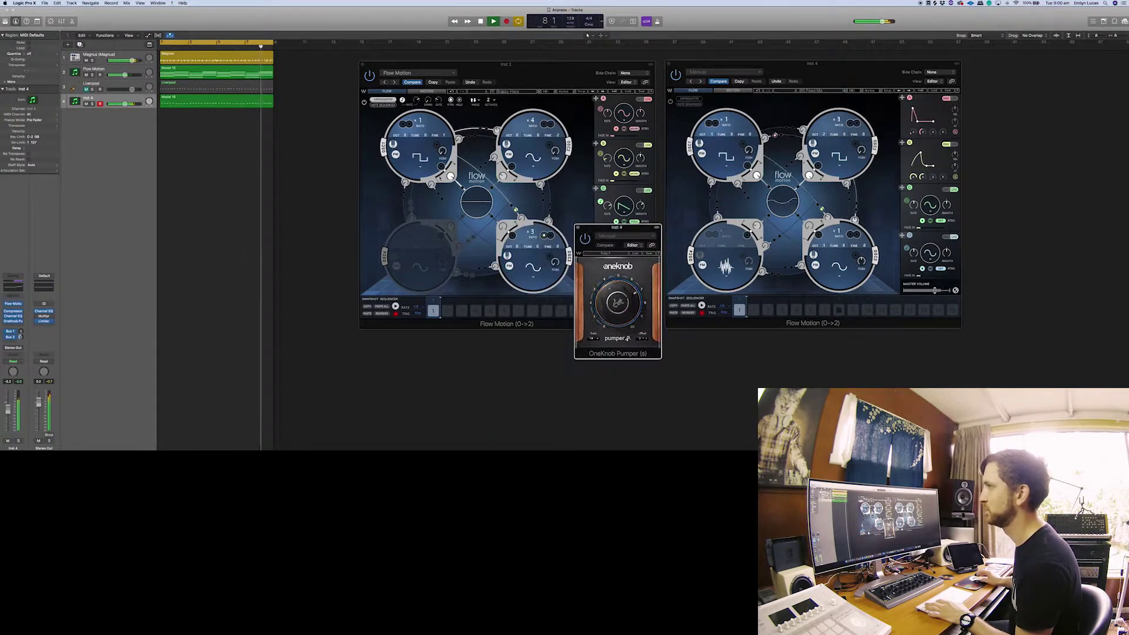
Step: Add OneKnob Pumper to the Flow Motion (Inst 2) track, placing its window beside Inst 4's
left_click(116, 70)
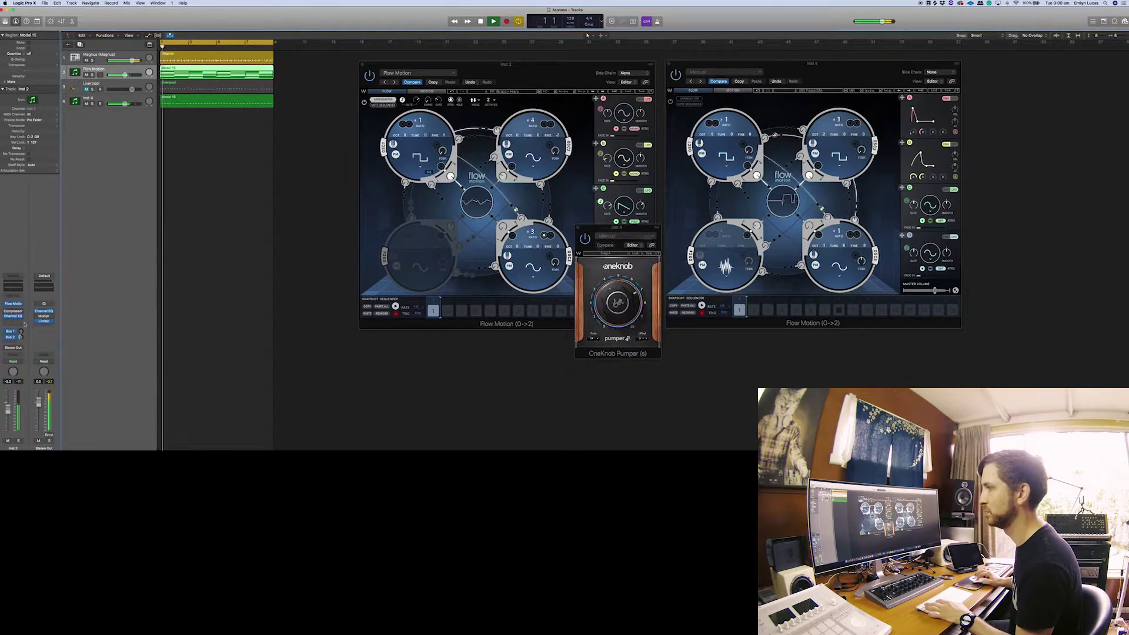
left_click(25, 323)
mouse_move(29, 430)
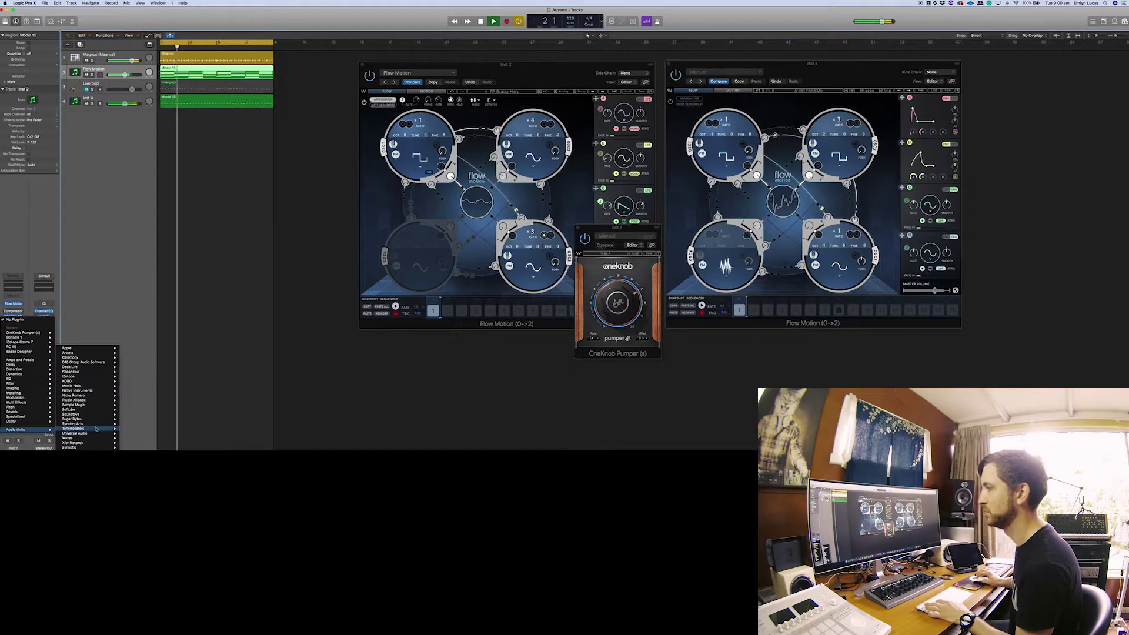
mouse_move(94, 438)
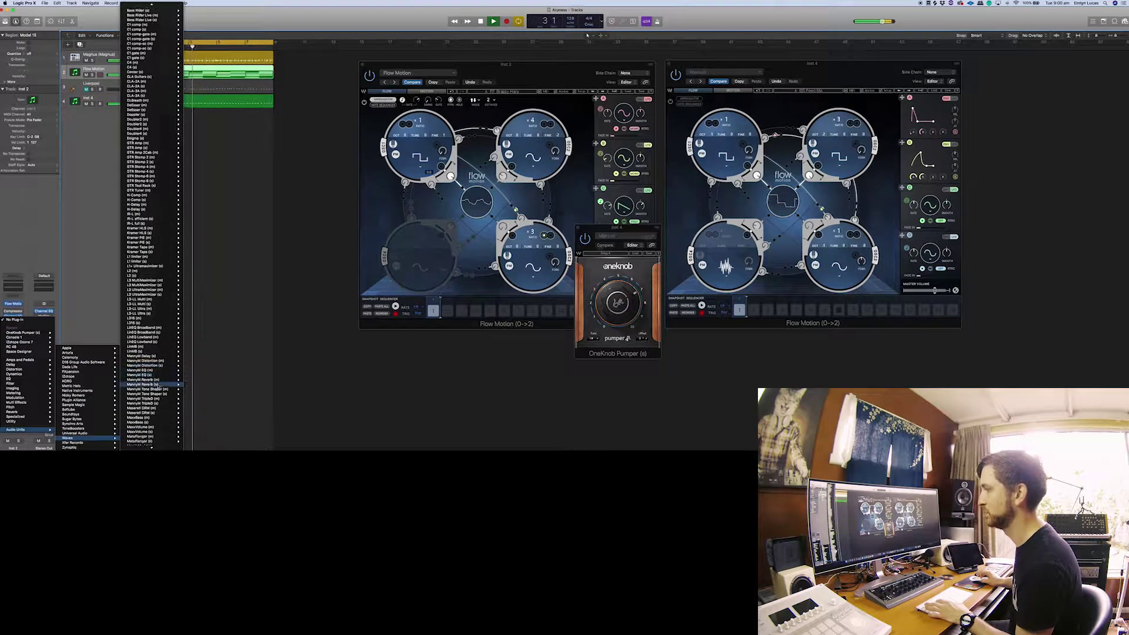
scroll(159, 387, "down", 10)
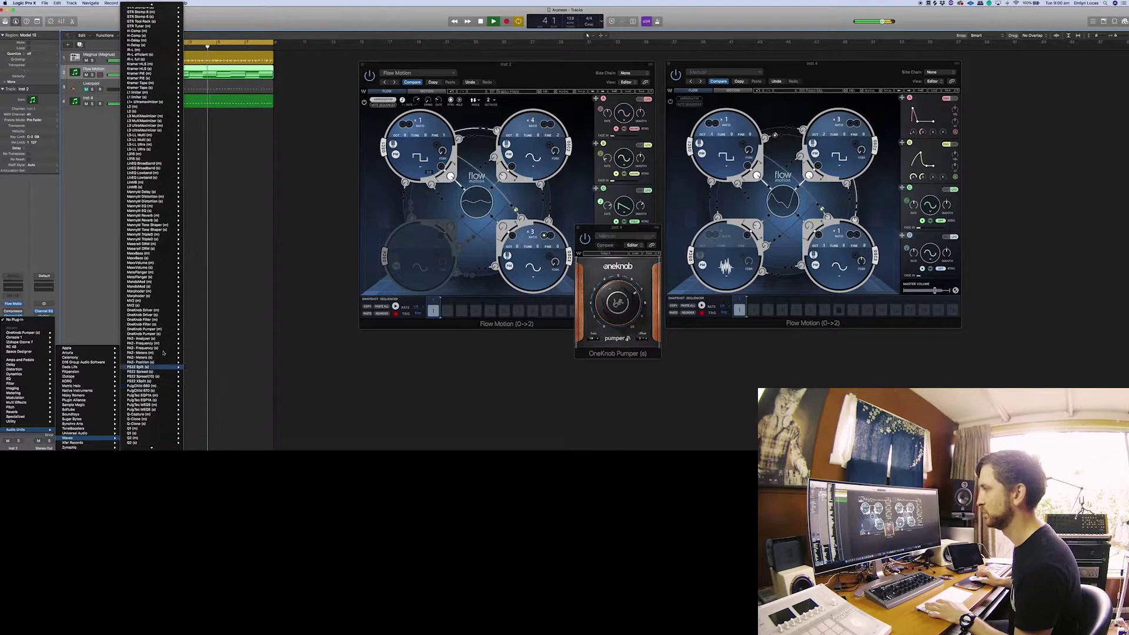
left_click(150, 333)
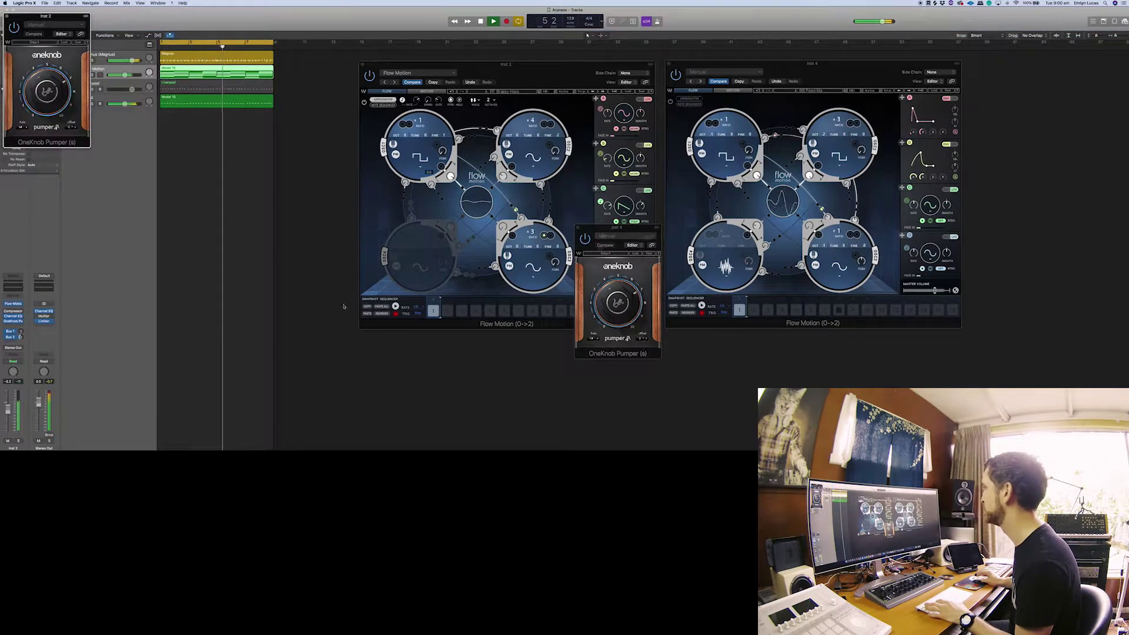
left_click_drag(67, 20, 358, 277)
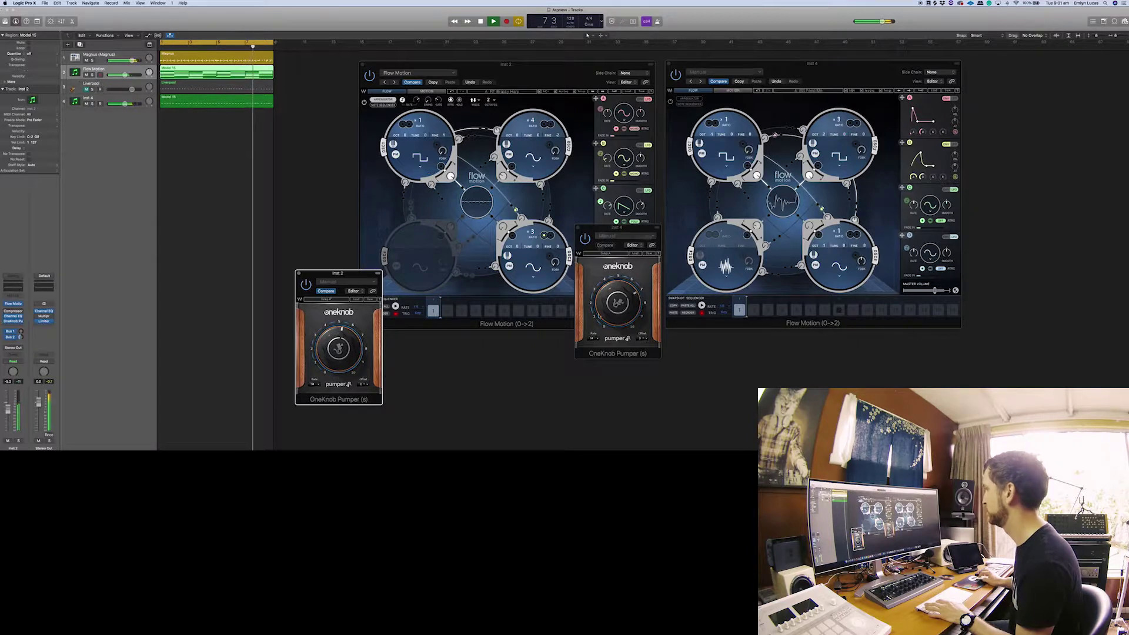
left_click(617, 303)
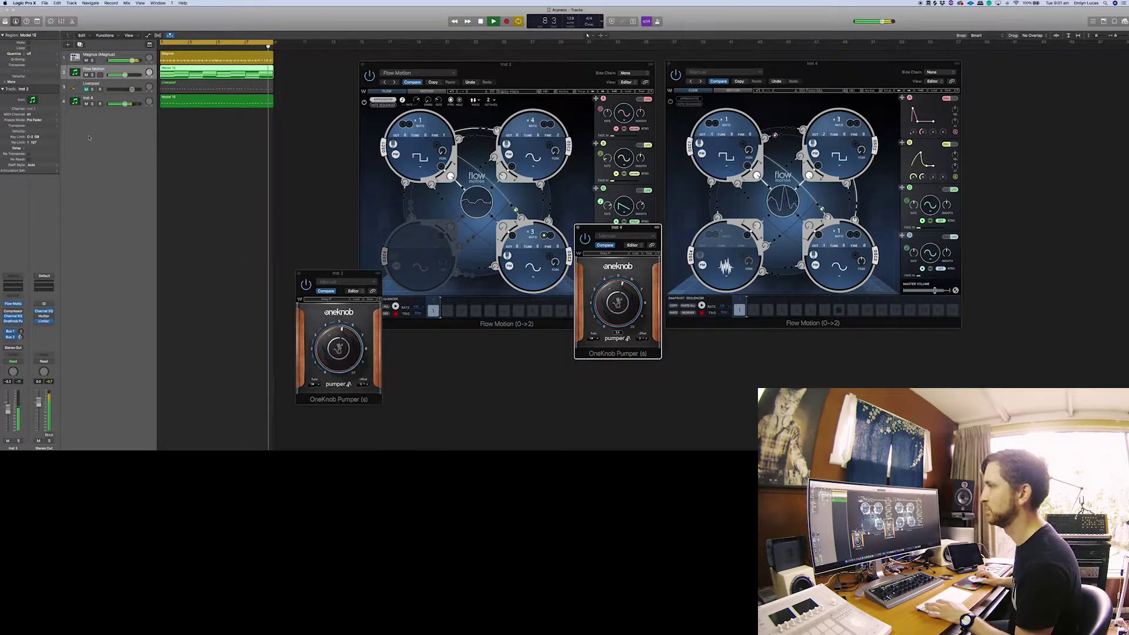
left_click(20, 326)
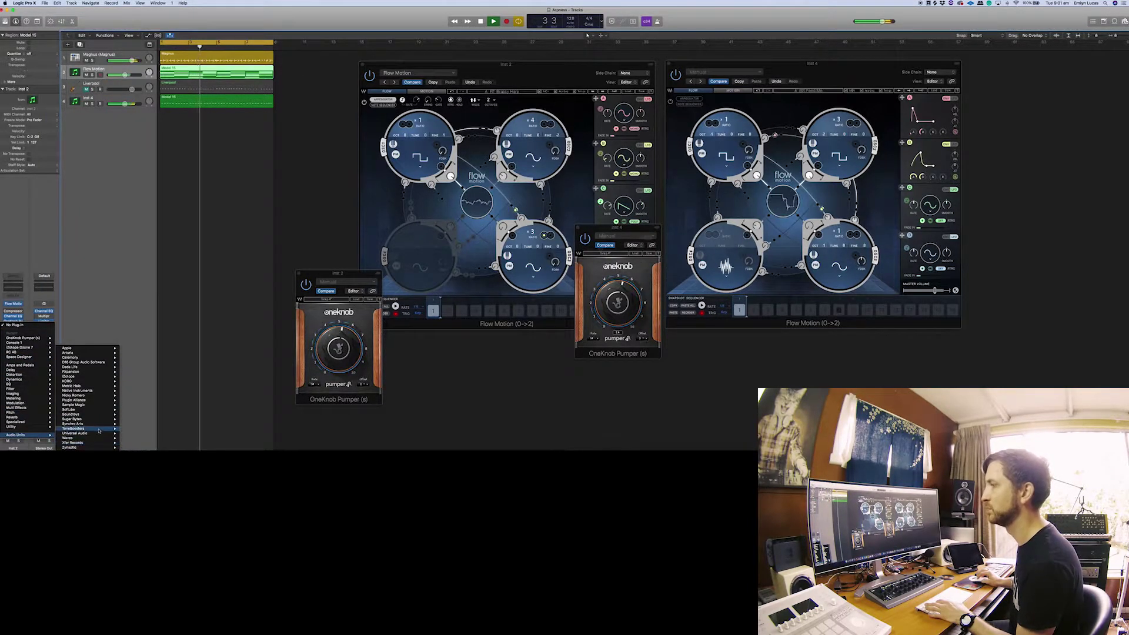
Step: Insert Sugar Bytes WOW2 after the Pumper on Inst 2 and nudge its cutoff
mouse_move(88, 419)
mouse_move(144, 420)
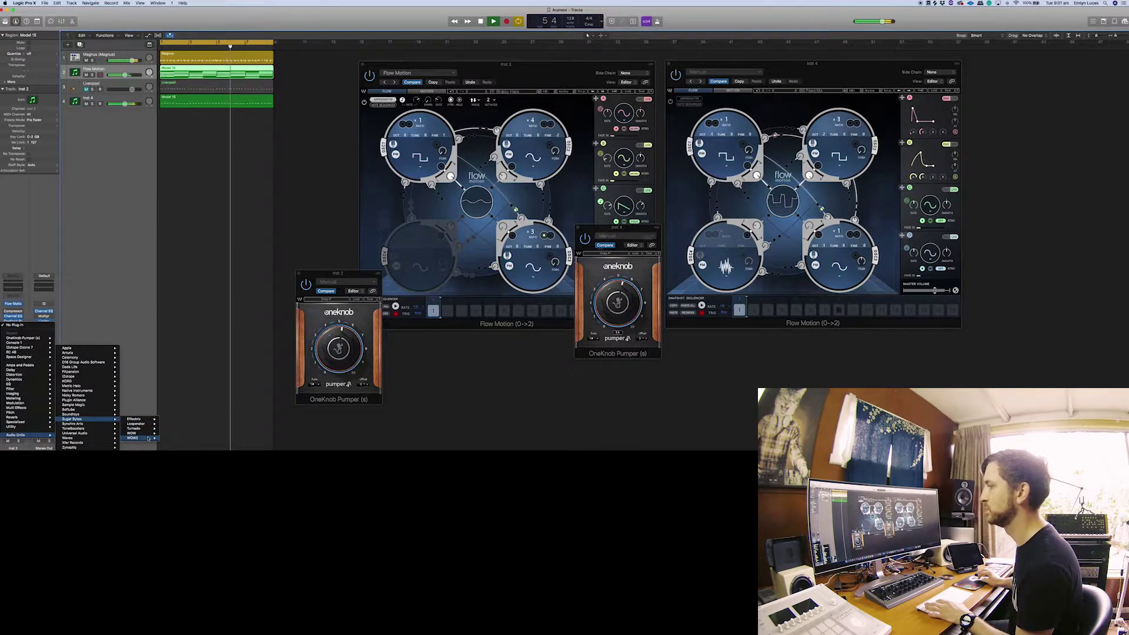
left_click(170, 436)
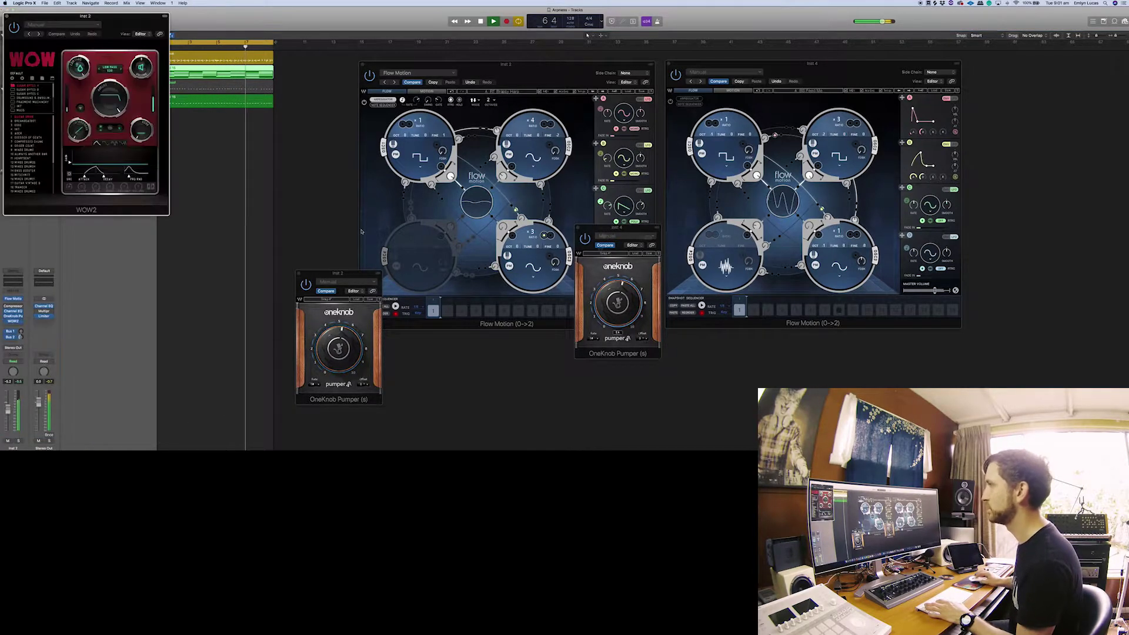
left_click_drag(129, 32, 352, 115)
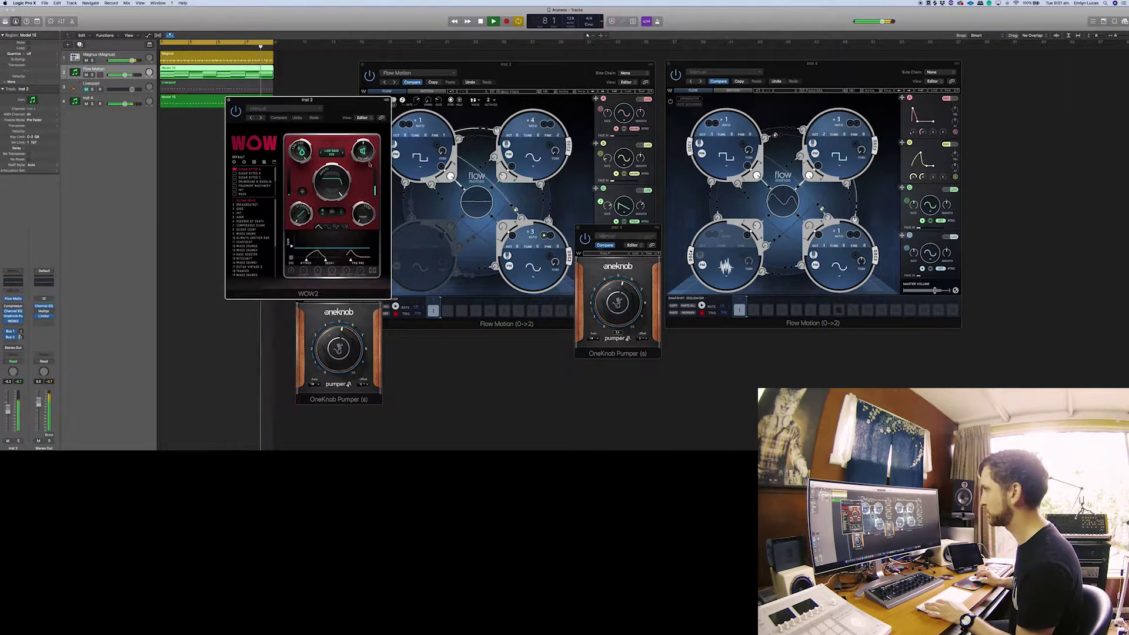
left_click_drag(341, 192, 340, 192)
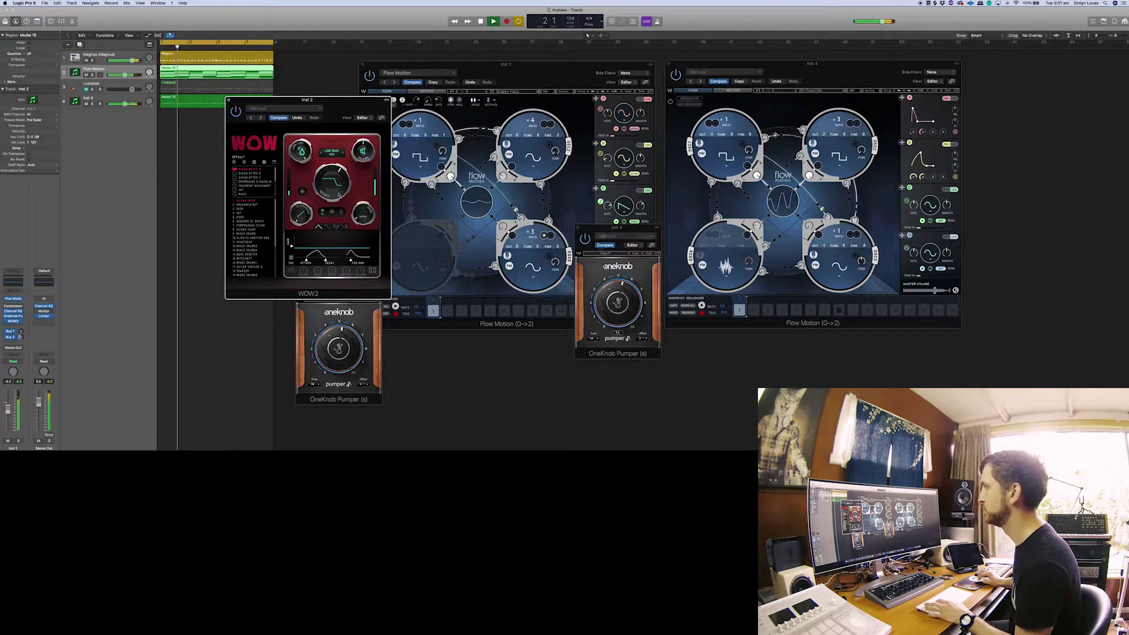
Step: Replace WOW2 with the WOW (Stereo) filter on the same insert
left_click(21, 321)
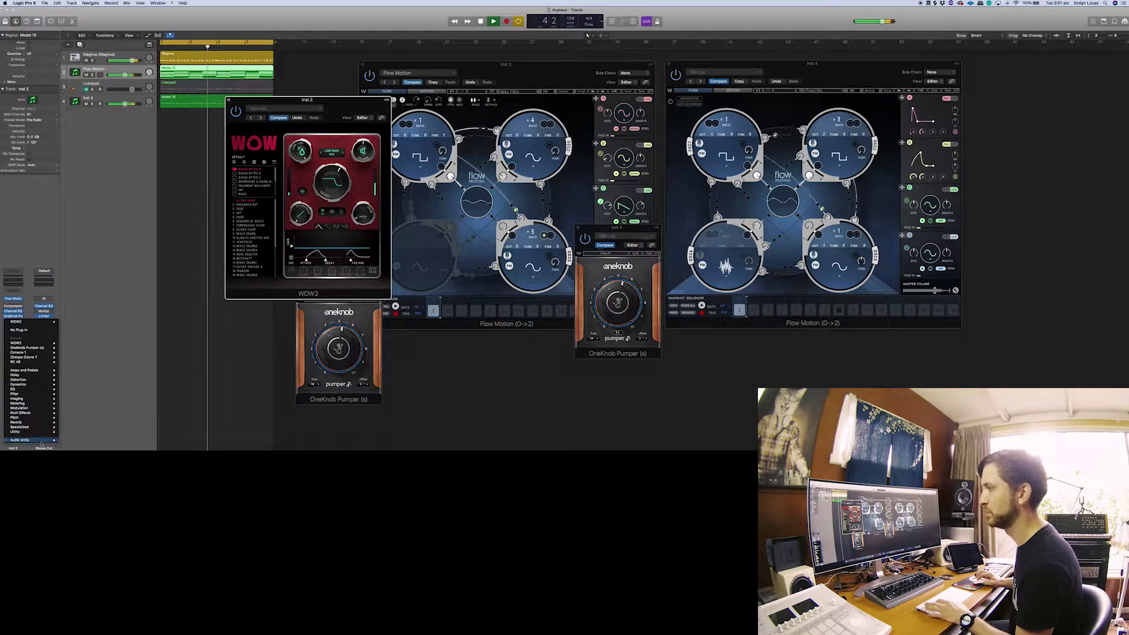
mouse_move(93, 422)
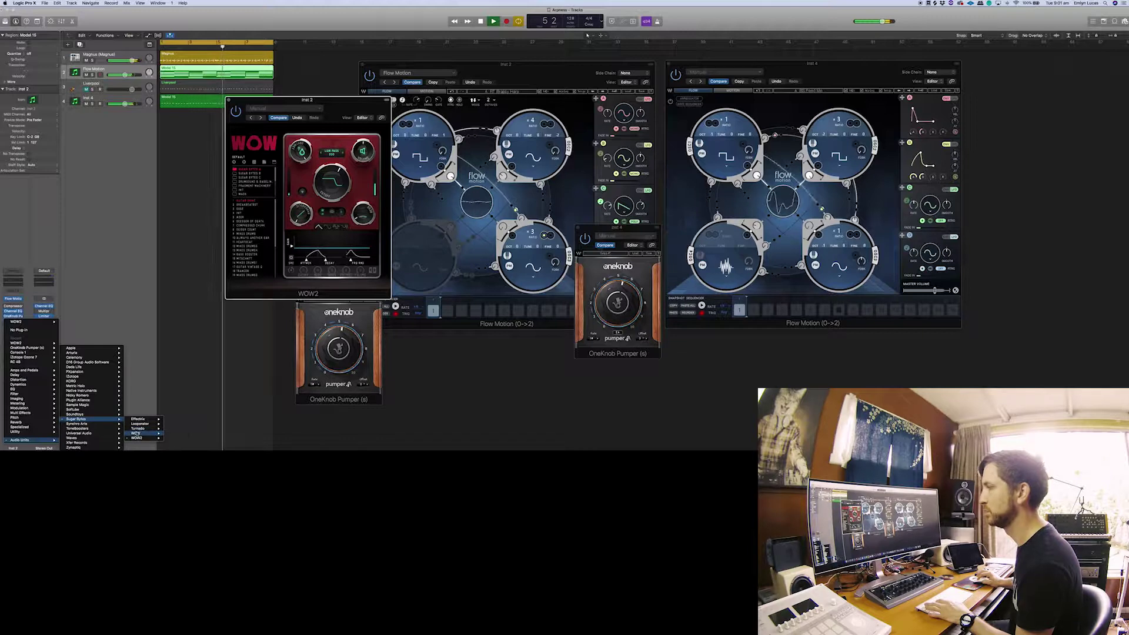
left_click(171, 434)
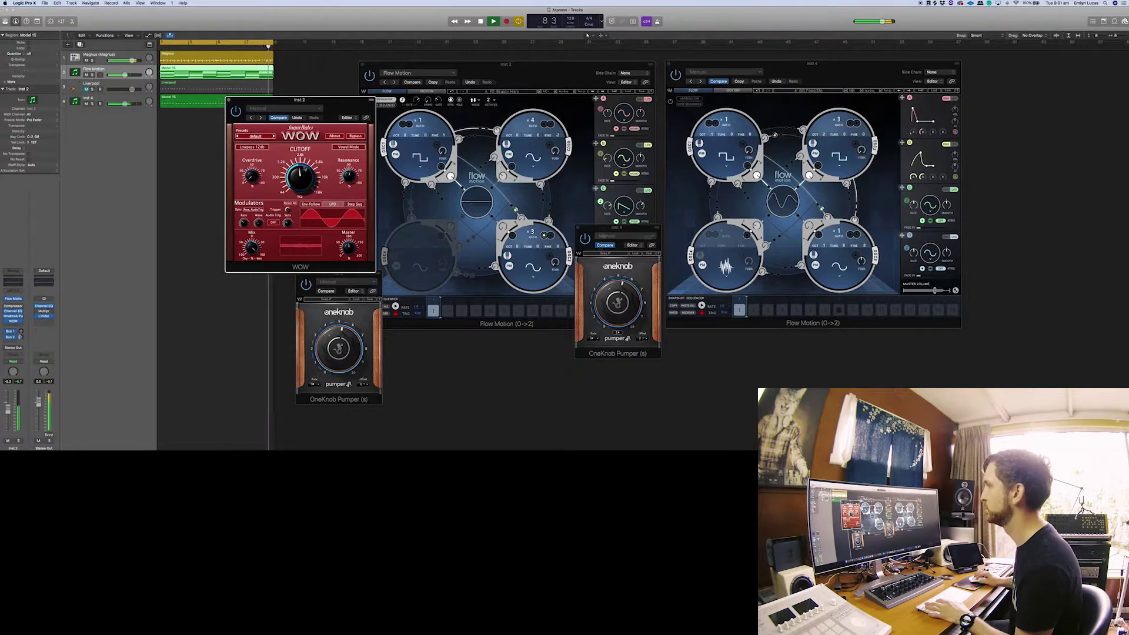
Step: Move the WOW window lower and close both OneKnob Pumper windows
left_click_drag(299, 100, 213, 238)
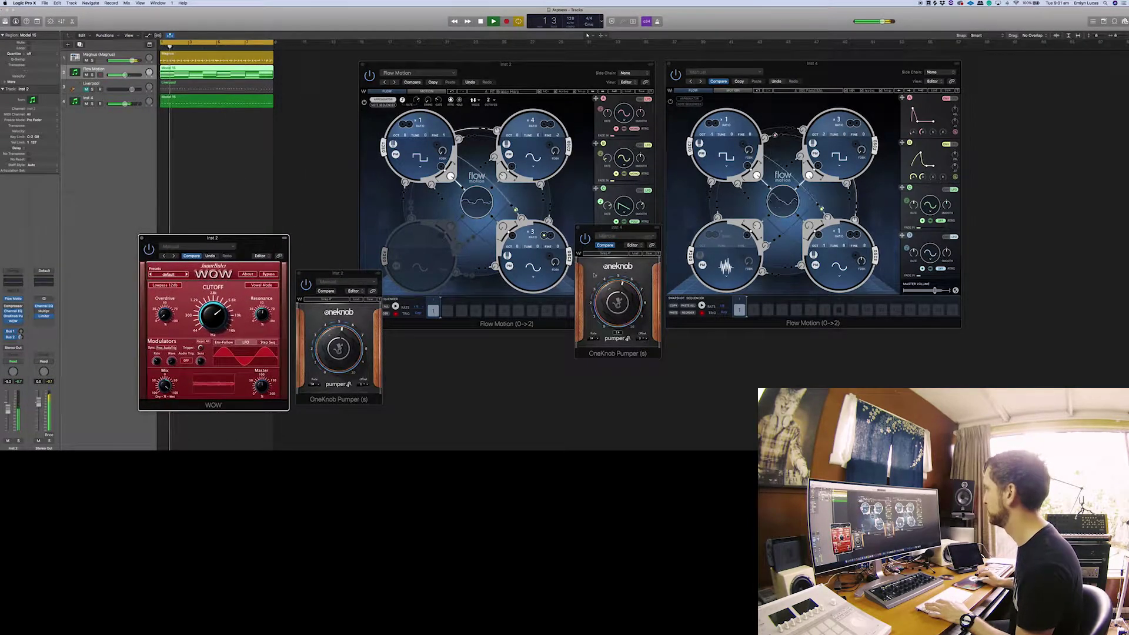
left_click(579, 227)
left_click(299, 277)
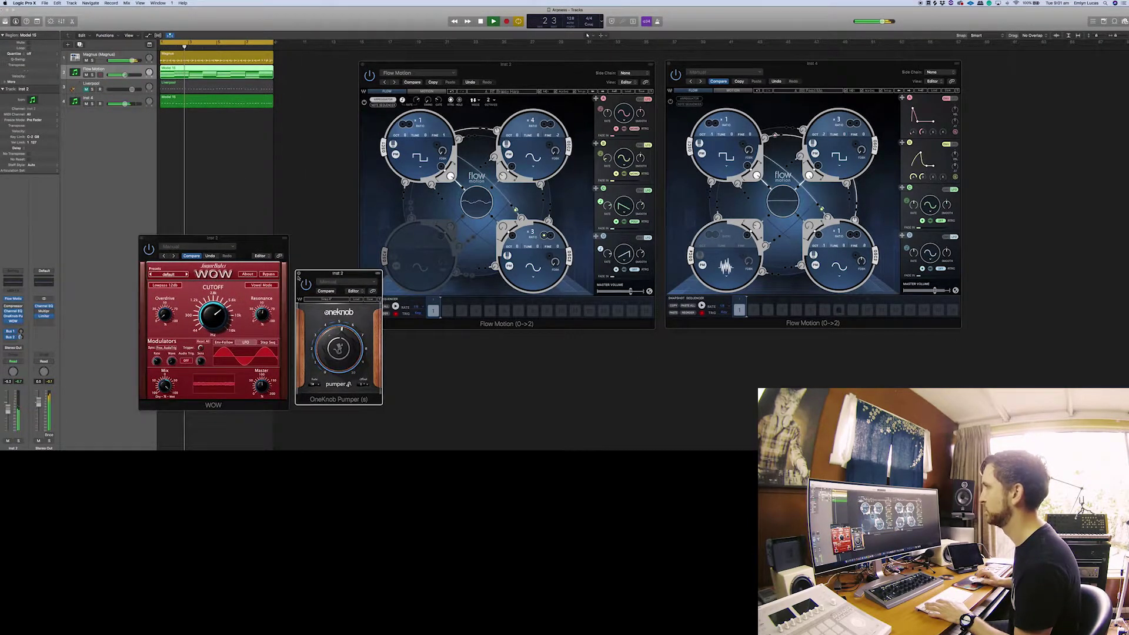
left_click(298, 275)
left_click(587, 35)
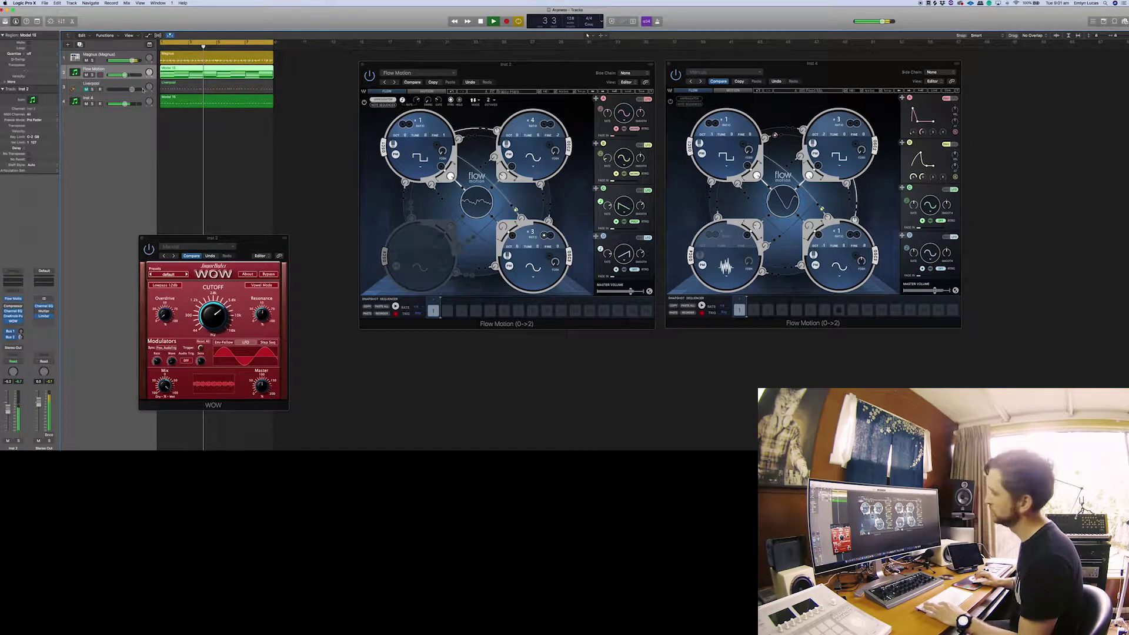
Step: Duplicate the Flow Motion track, copy the Model 15 region onto it, and close one synth window
key("super+d")
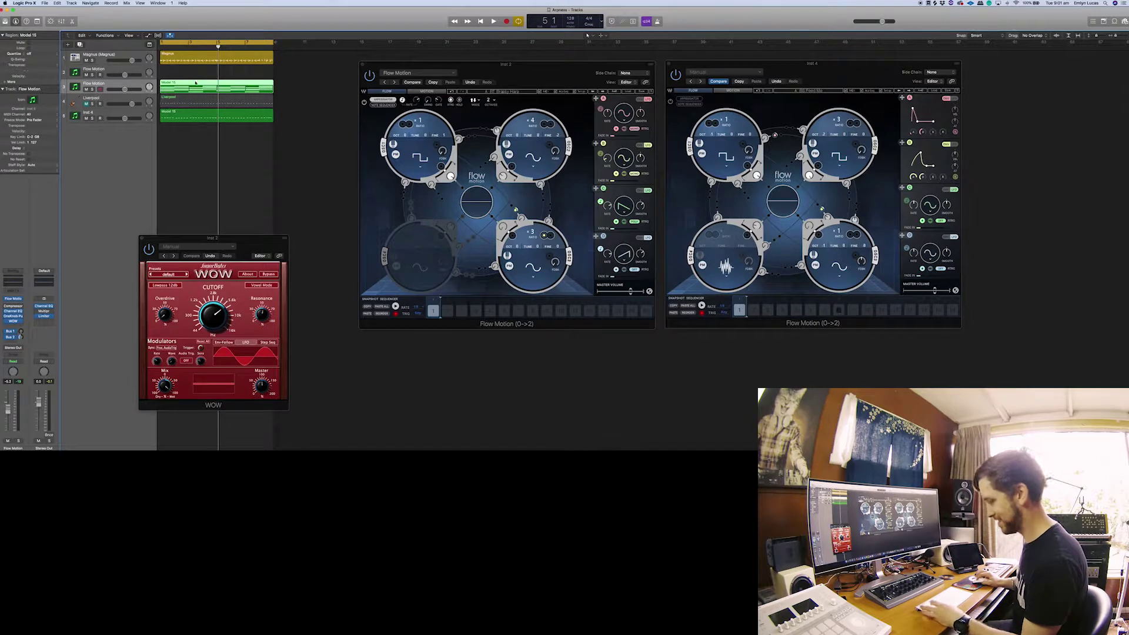
left_click_drag(190, 82, 191, 73)
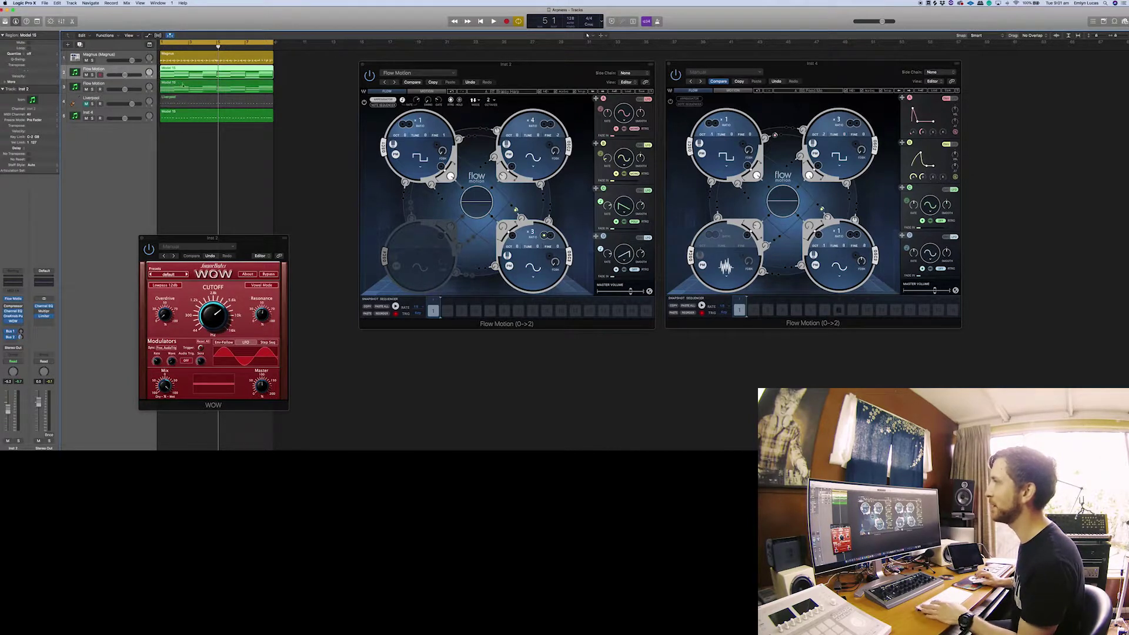
left_click(183, 85)
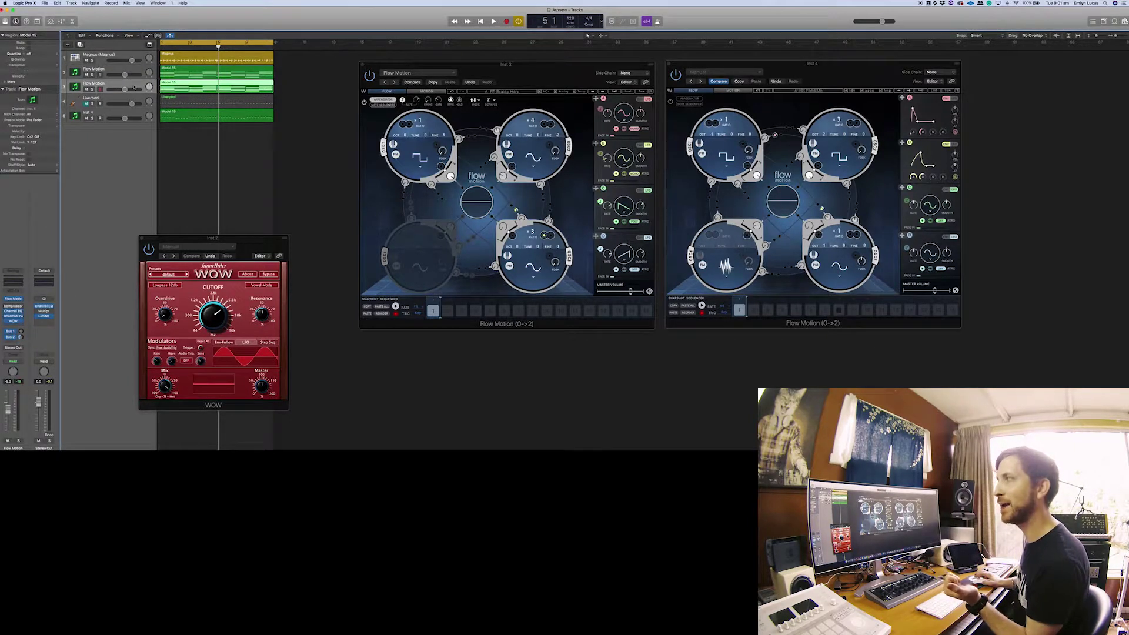
left_click(363, 66)
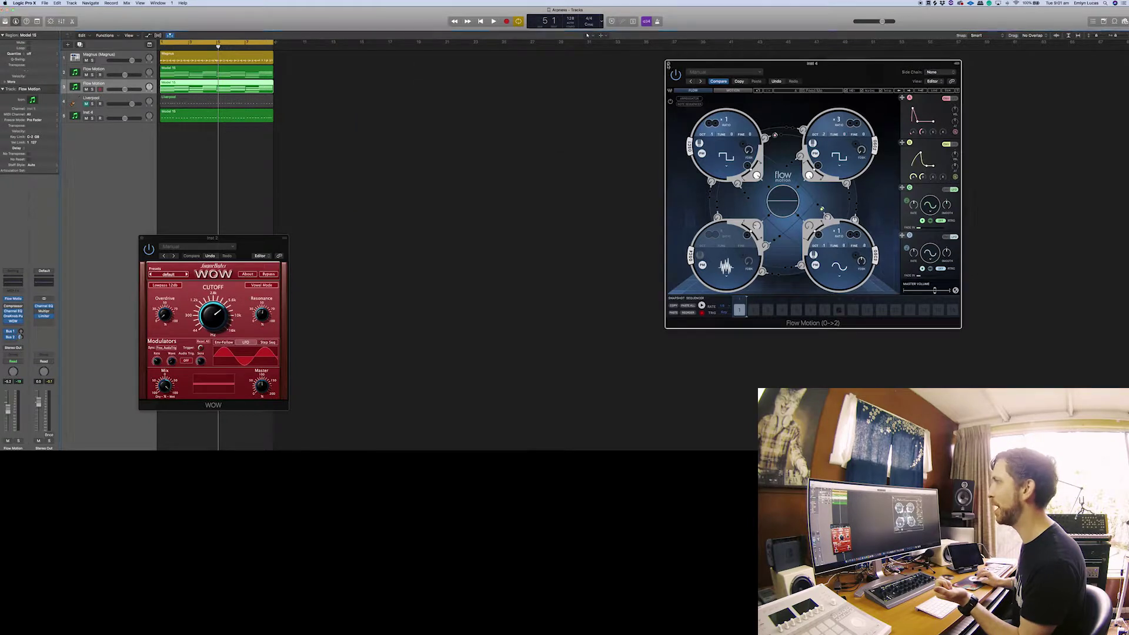
Step: Close the other Flow Motion window and insert Sugar Bytes Looperator (Stereo) after WOW, centred on screen
left_click(669, 64)
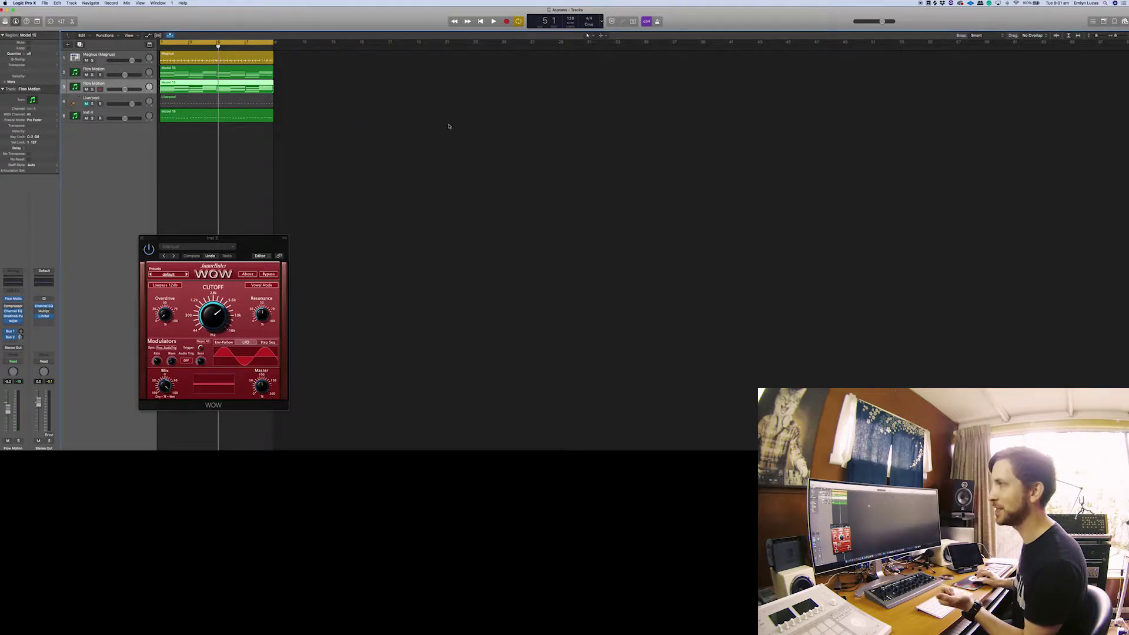
left_click(13, 326)
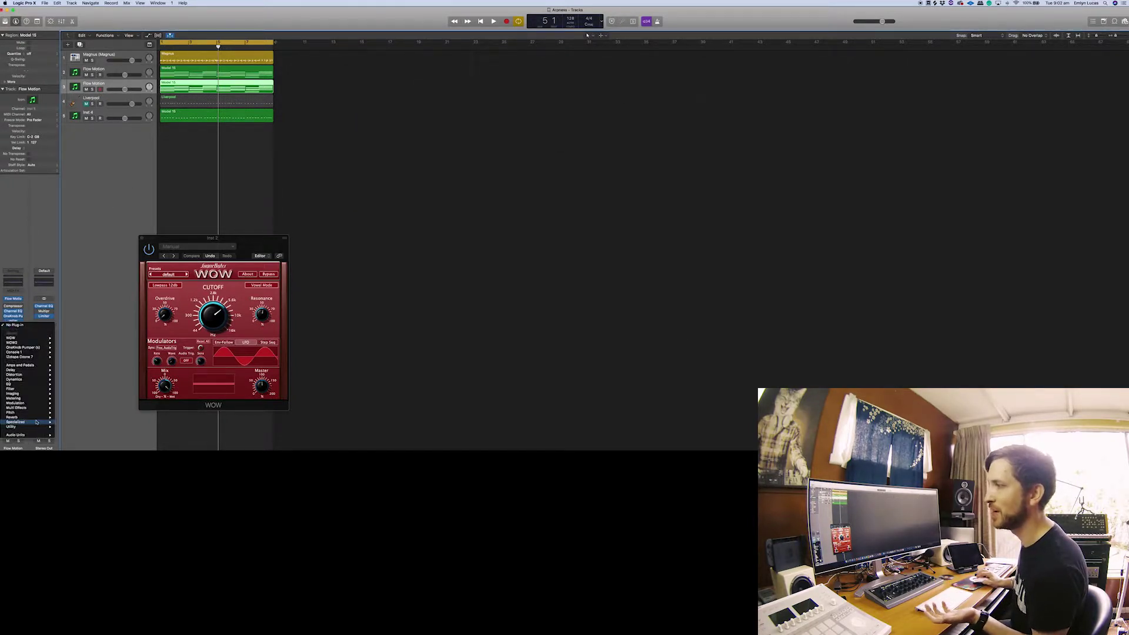
mouse_move(39, 437)
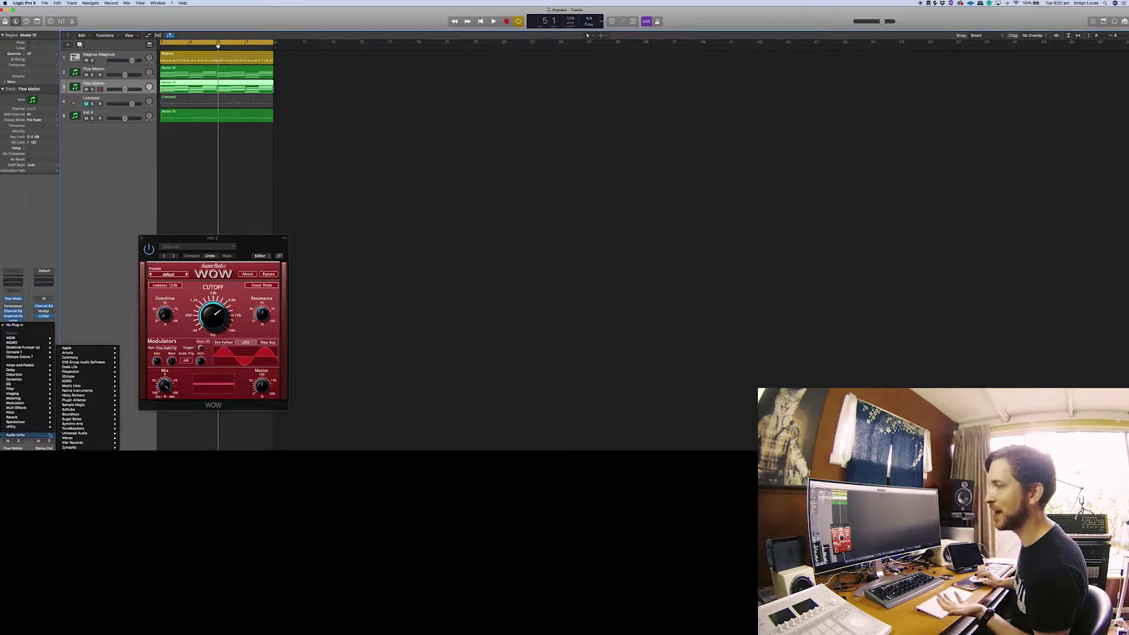
mouse_move(93, 420)
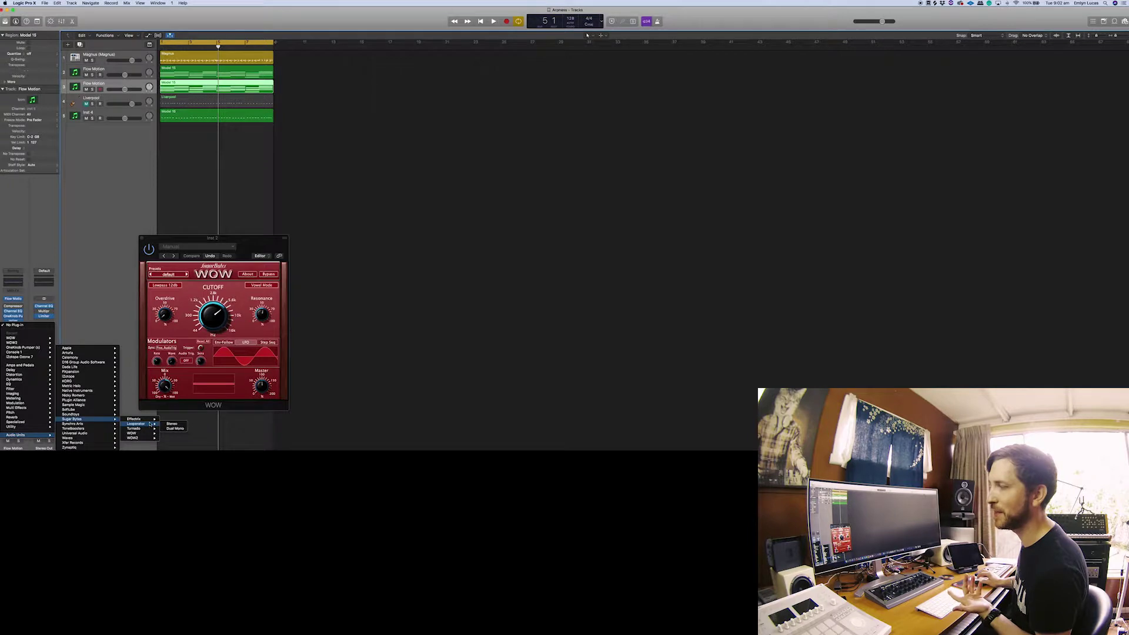
left_click(171, 424)
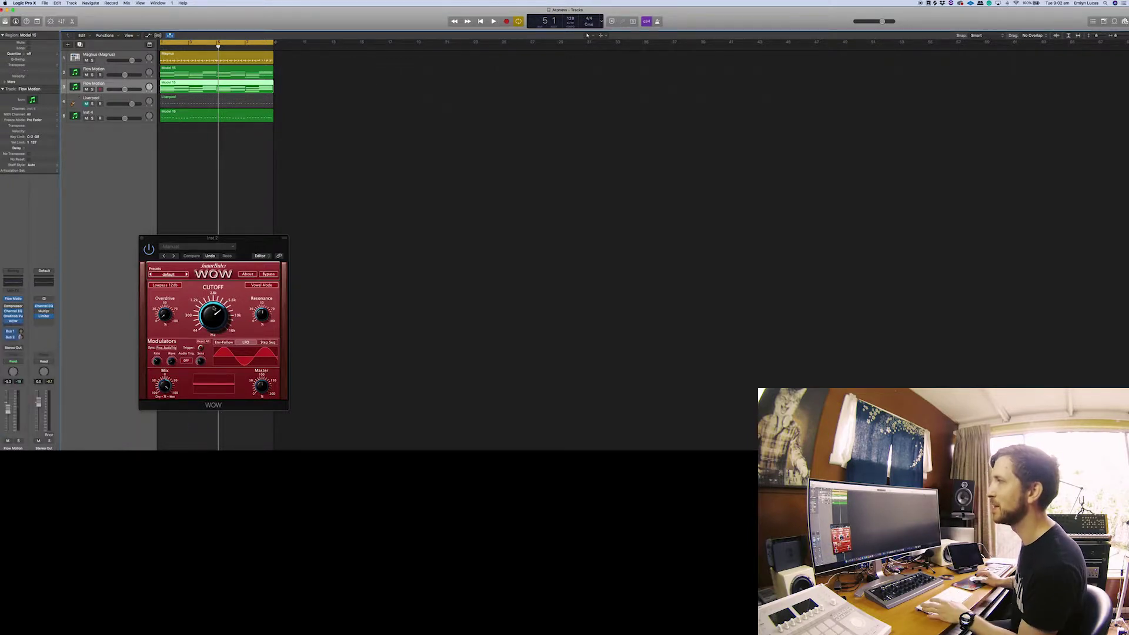
left_click_drag(181, 21, 560, 73)
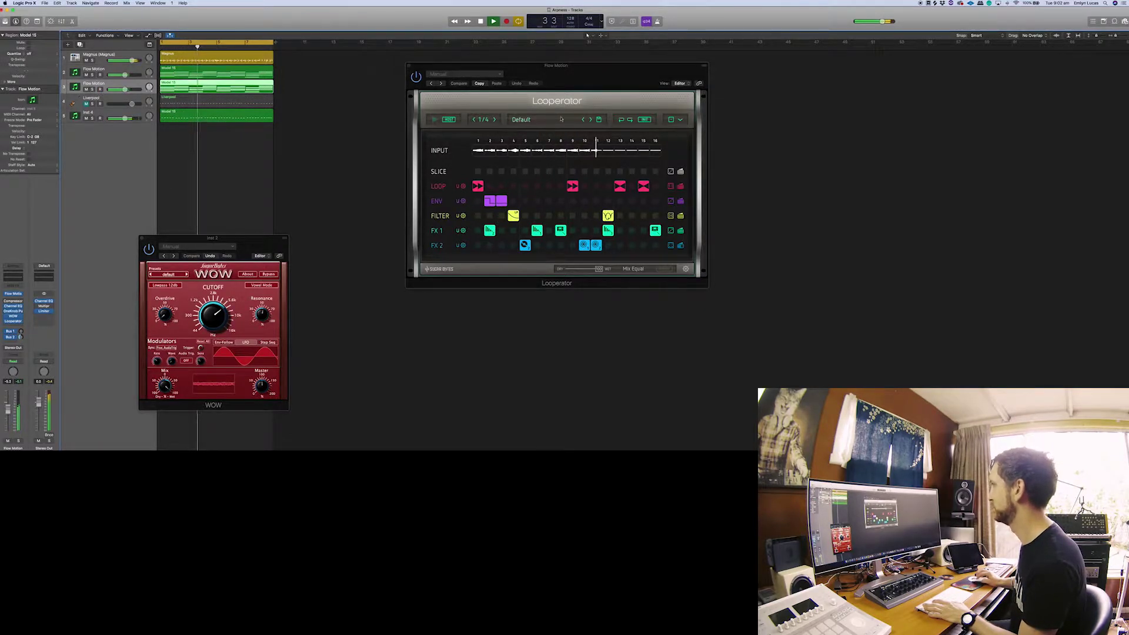
Step: Step through Looperator presets, past Dynamic Revibrator and Evolver, to Fracking
left_click(589, 119)
left_click(590, 119)
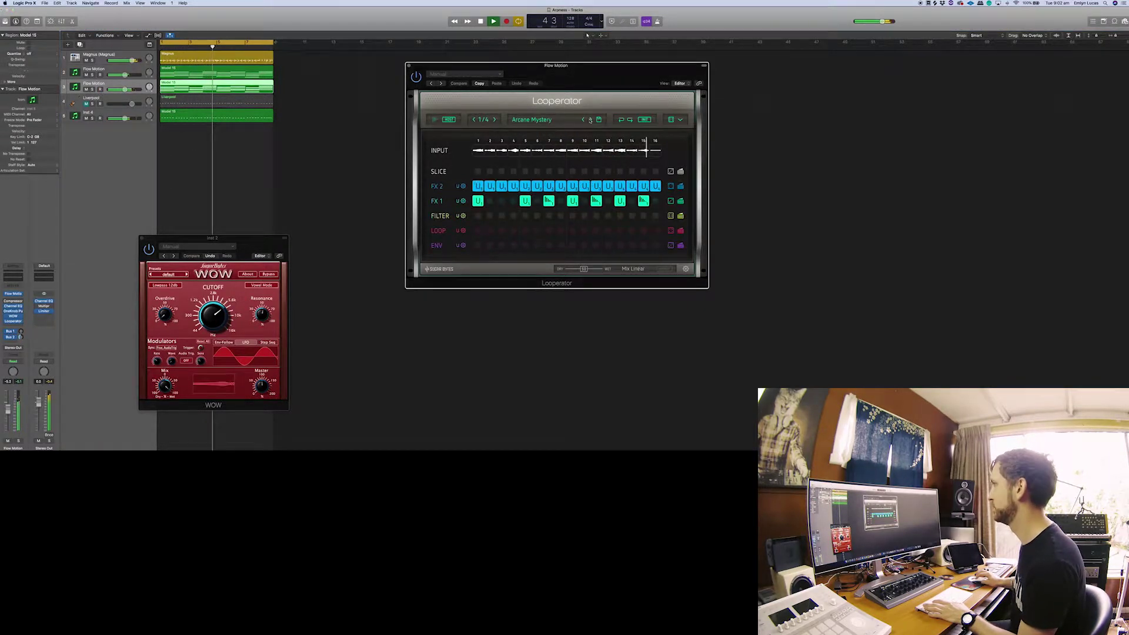
left_click(589, 119)
left_click(590, 120)
left_click(590, 120)
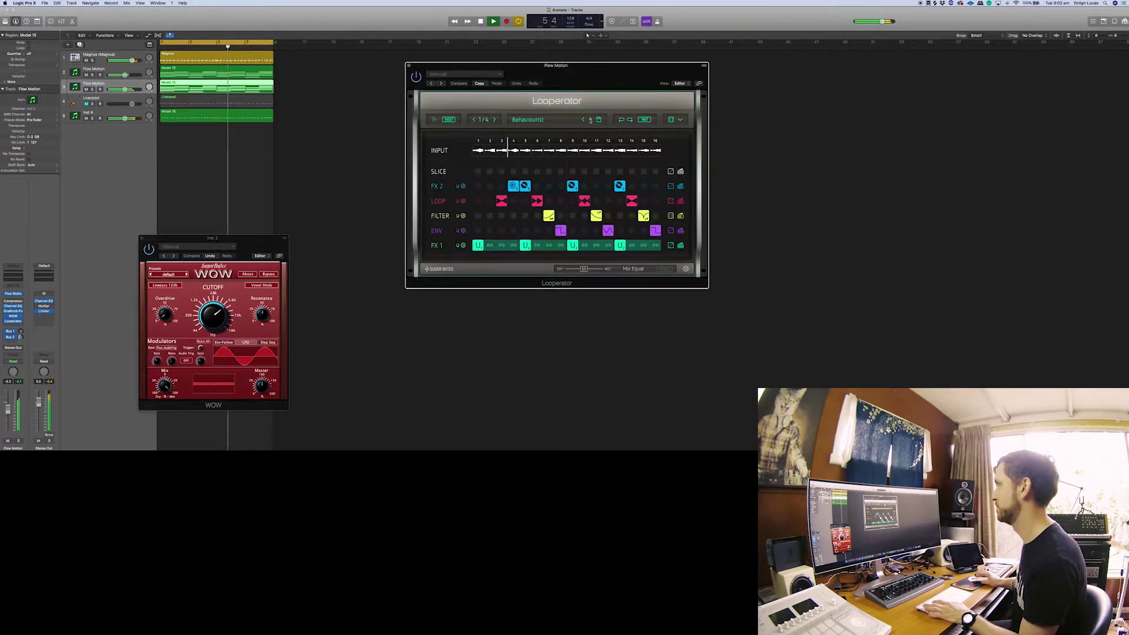
left_click(590, 119)
left_click(589, 119)
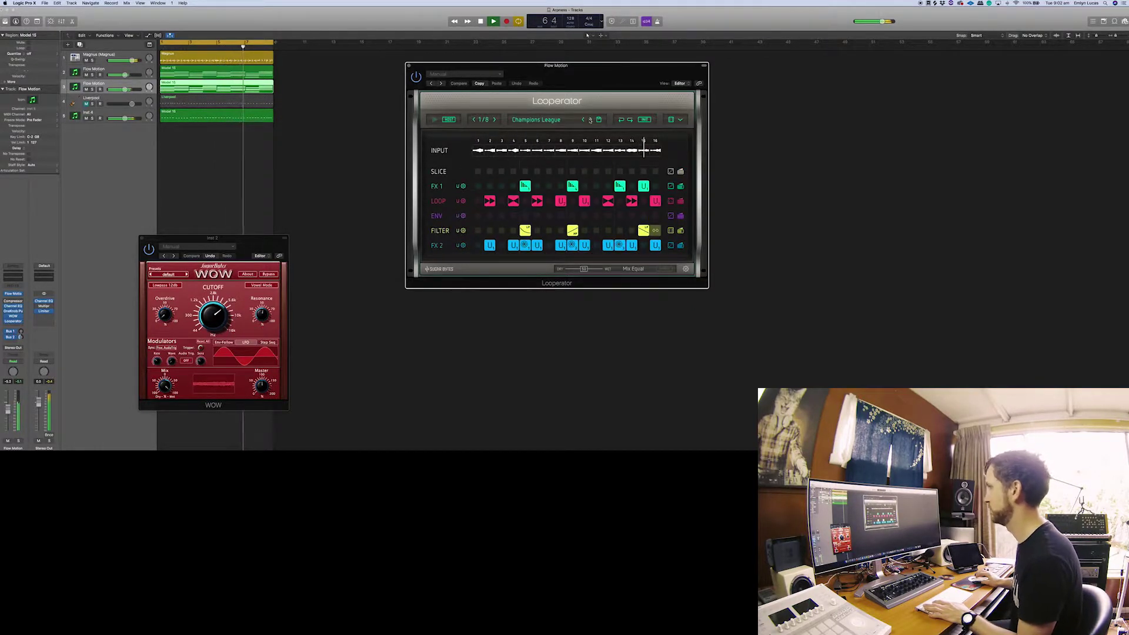
left_click(590, 119)
left_click(589, 119)
left_click(590, 120)
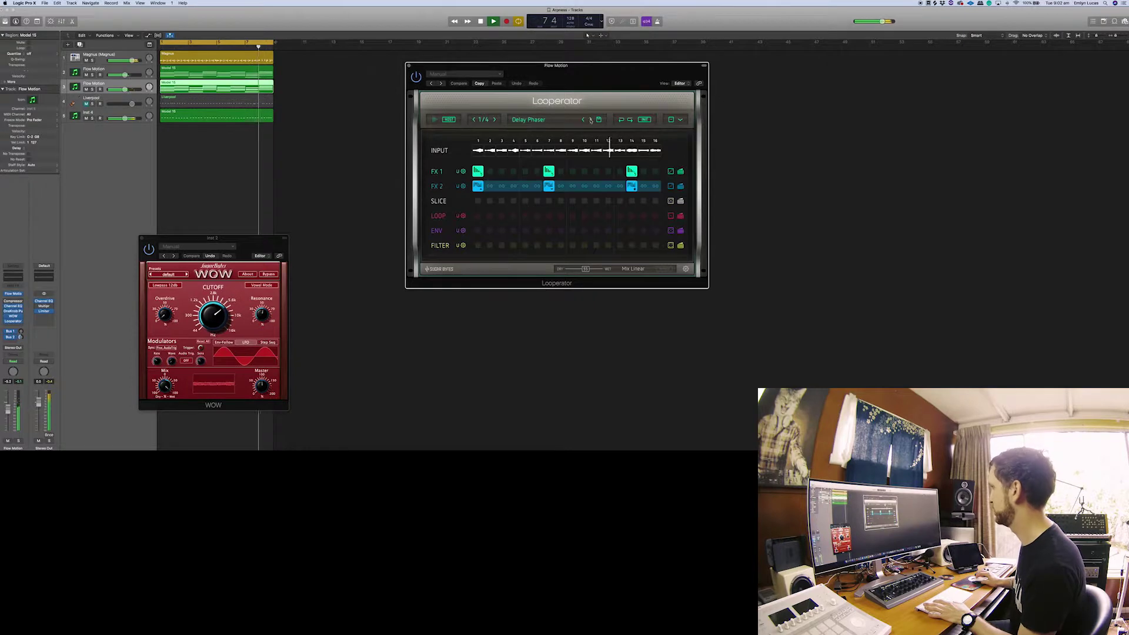
left_click(590, 120)
left_click(590, 120)
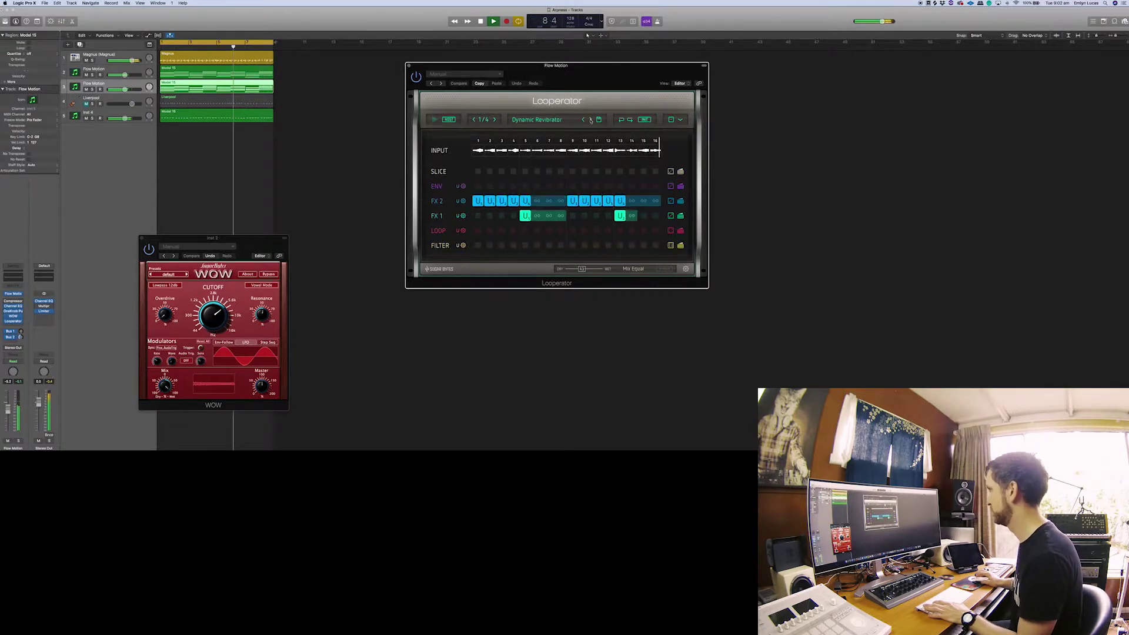
left_click(590, 120)
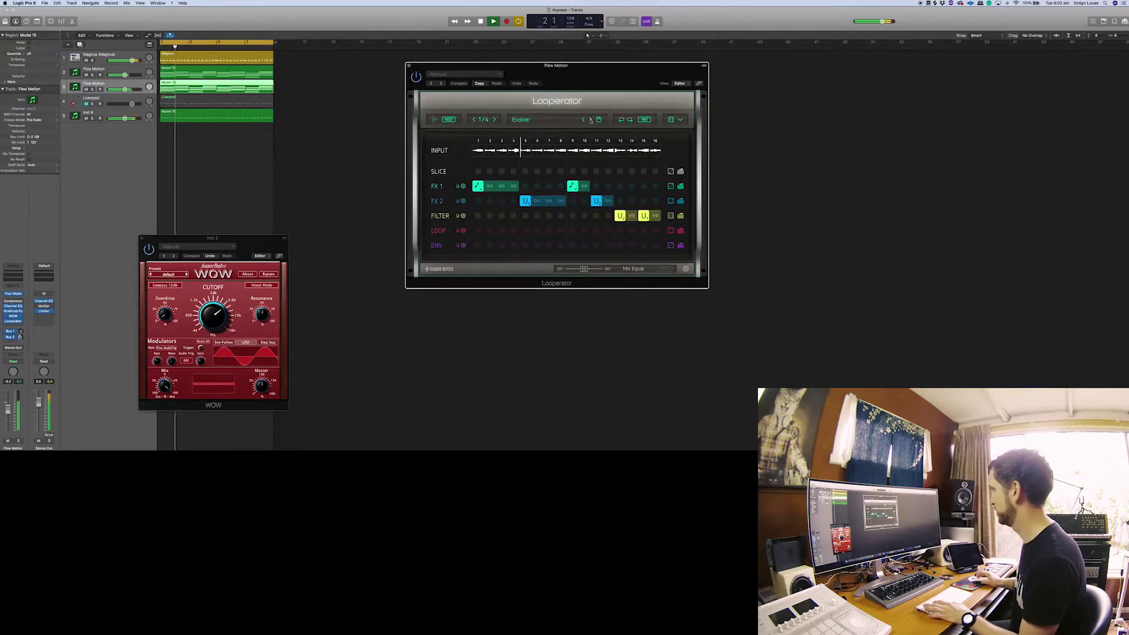
left_click(590, 120)
left_click(590, 120)
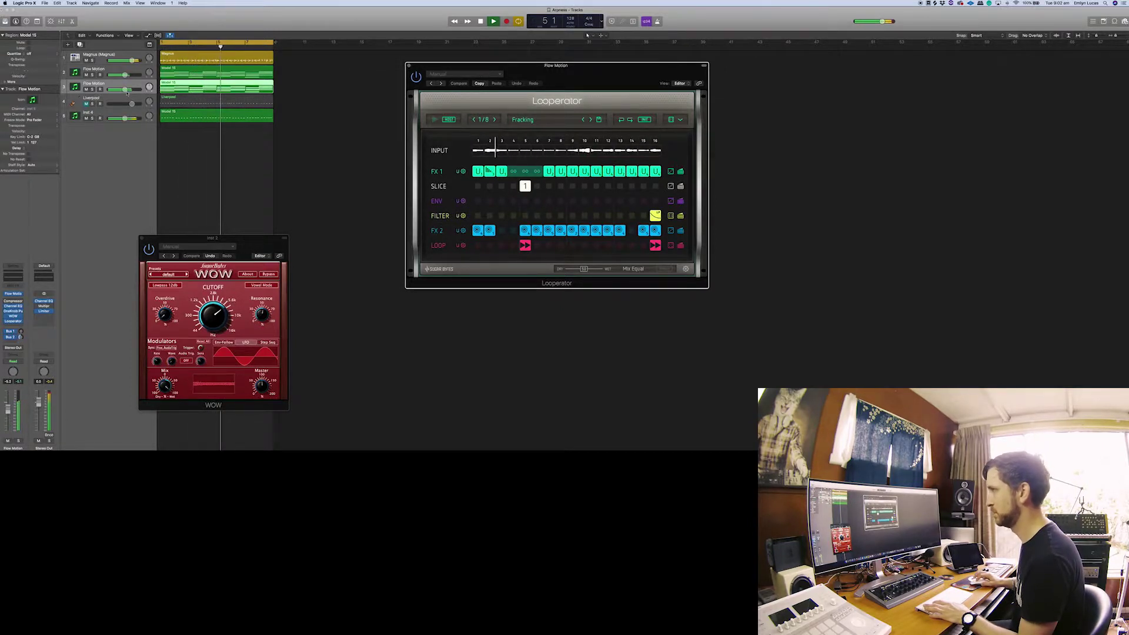
Step: Close the Looperator window, leaving the WOW window open
mouse_move(125, 103)
left_click(587, 35)
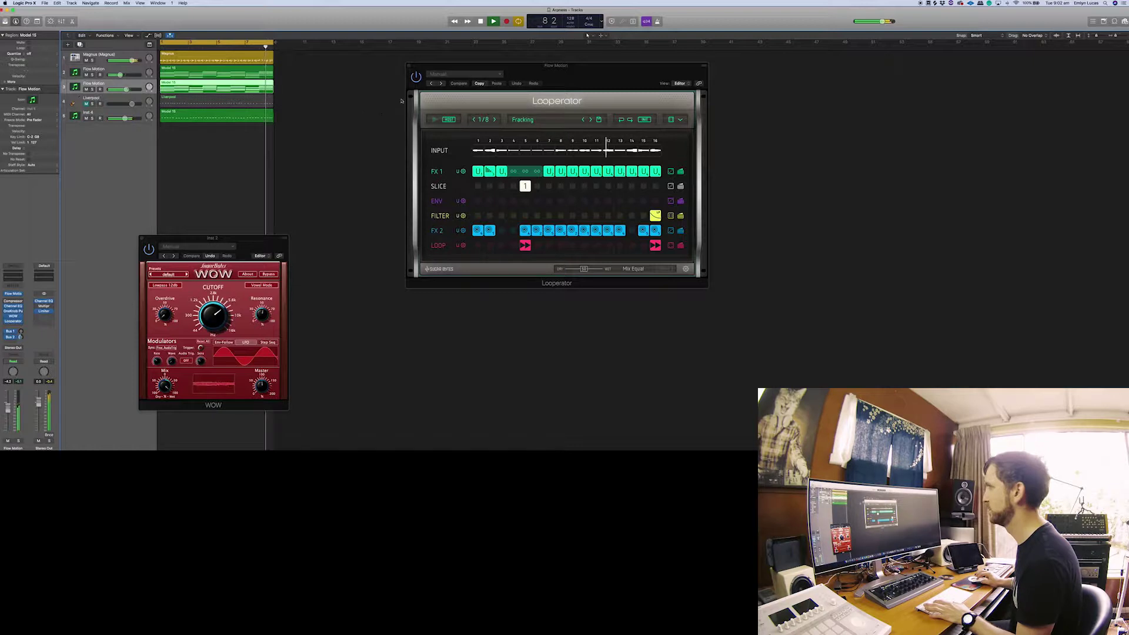
left_click(409, 67)
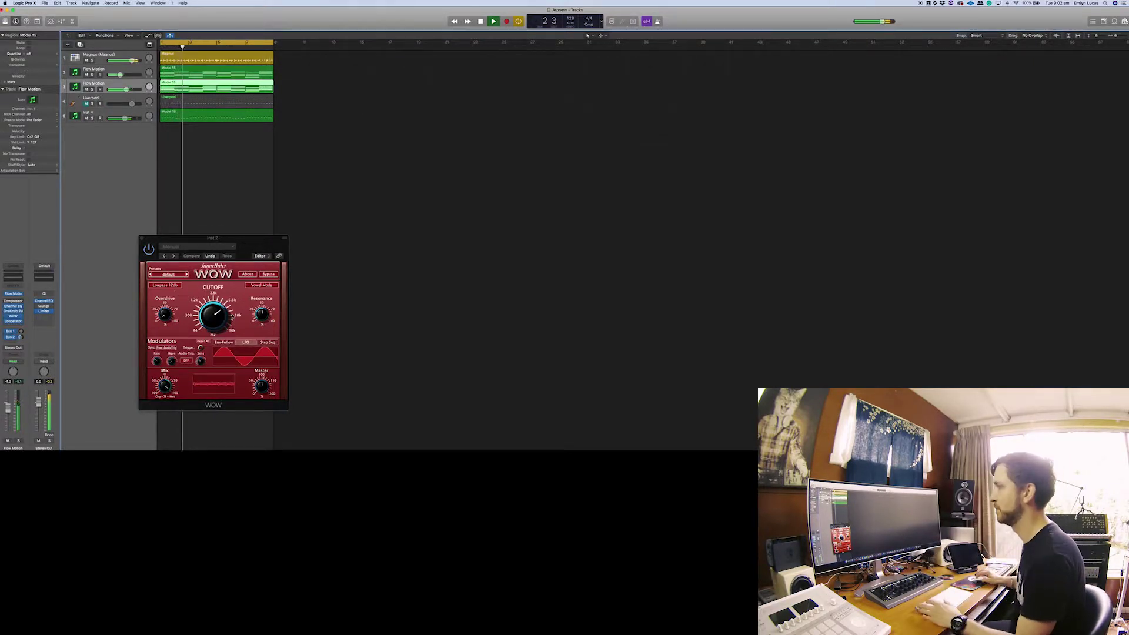
Step: Turn the WOW cutoff knob up slightly, select the Magnus track, and stop playback
left_click_drag(213, 316, 213, 306)
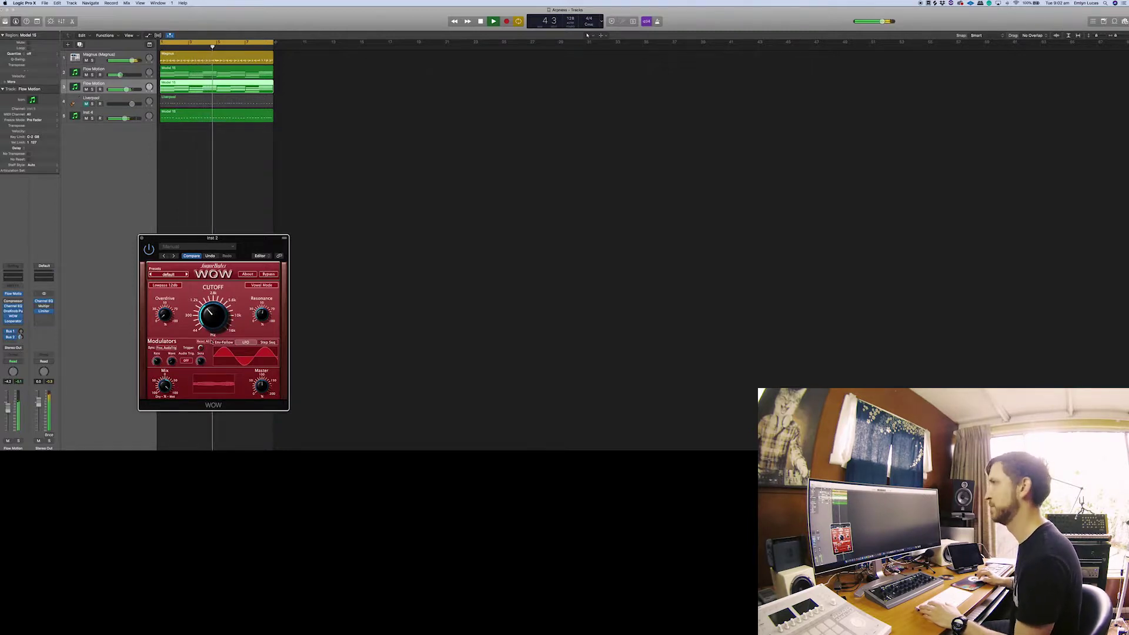
left_click(128, 89)
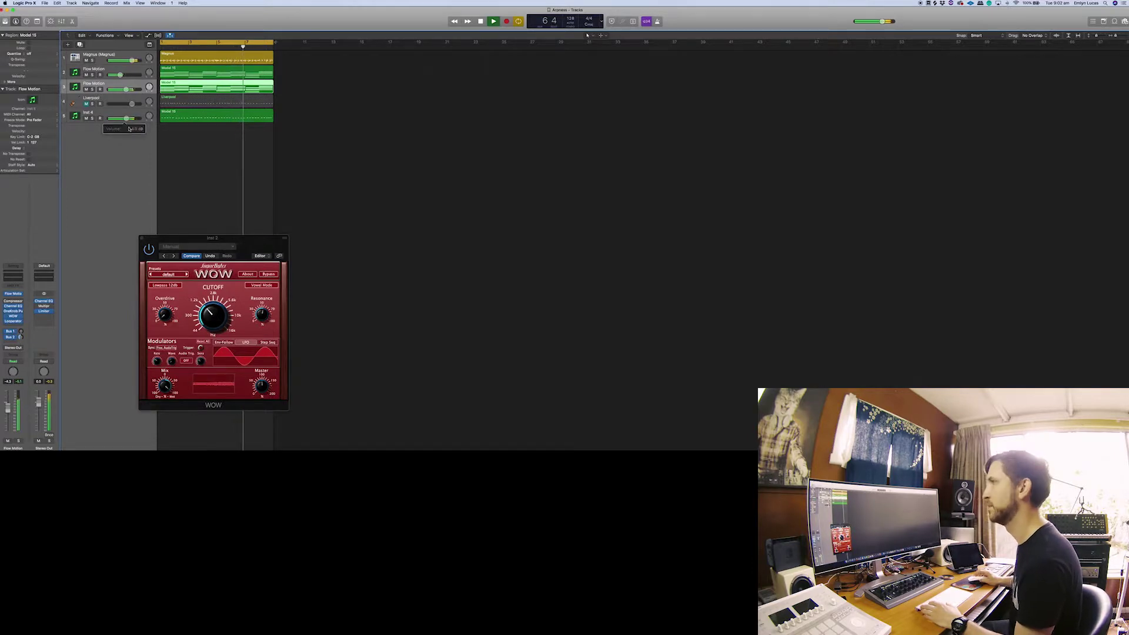
left_click(115, 54)
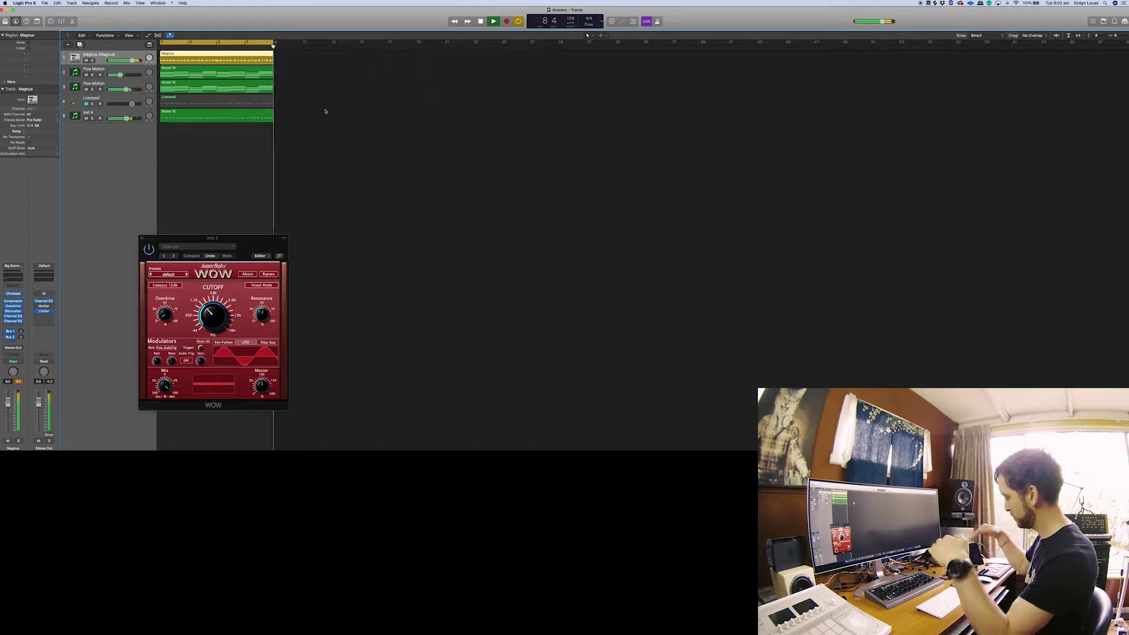
key("space")
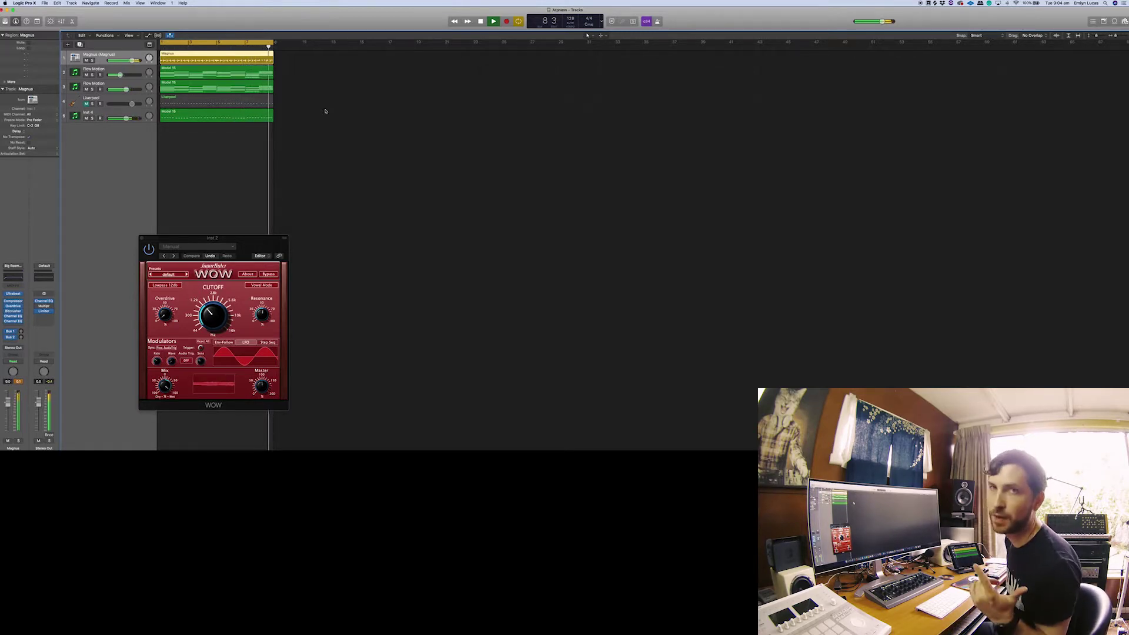
Step: Stop playback of the layered Flow Motion arpeggio arrangement
key("space")
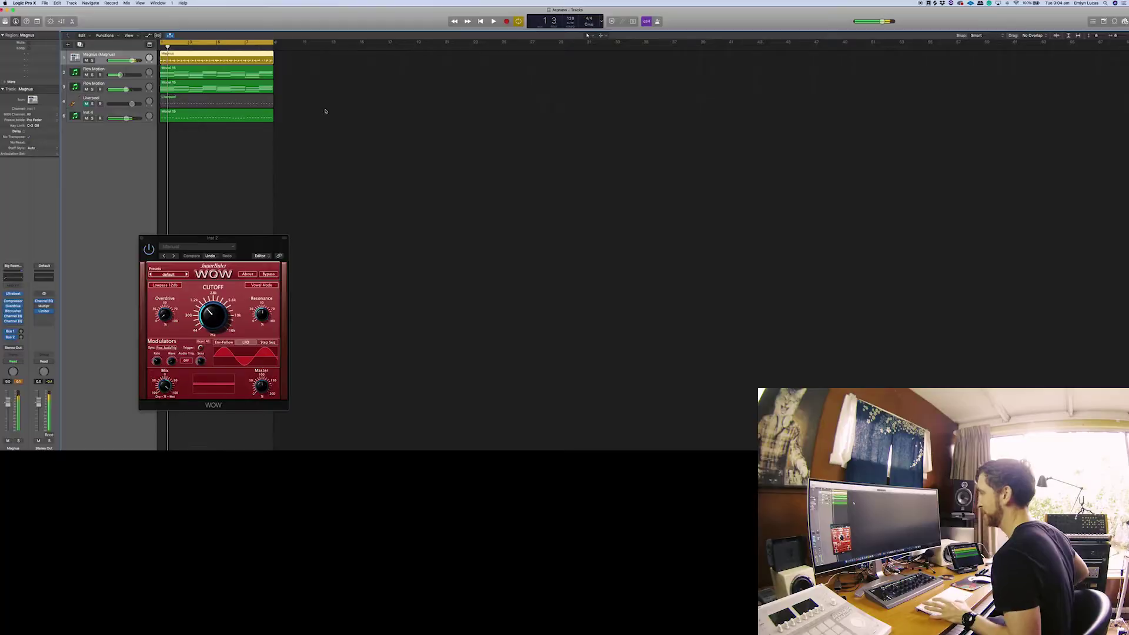